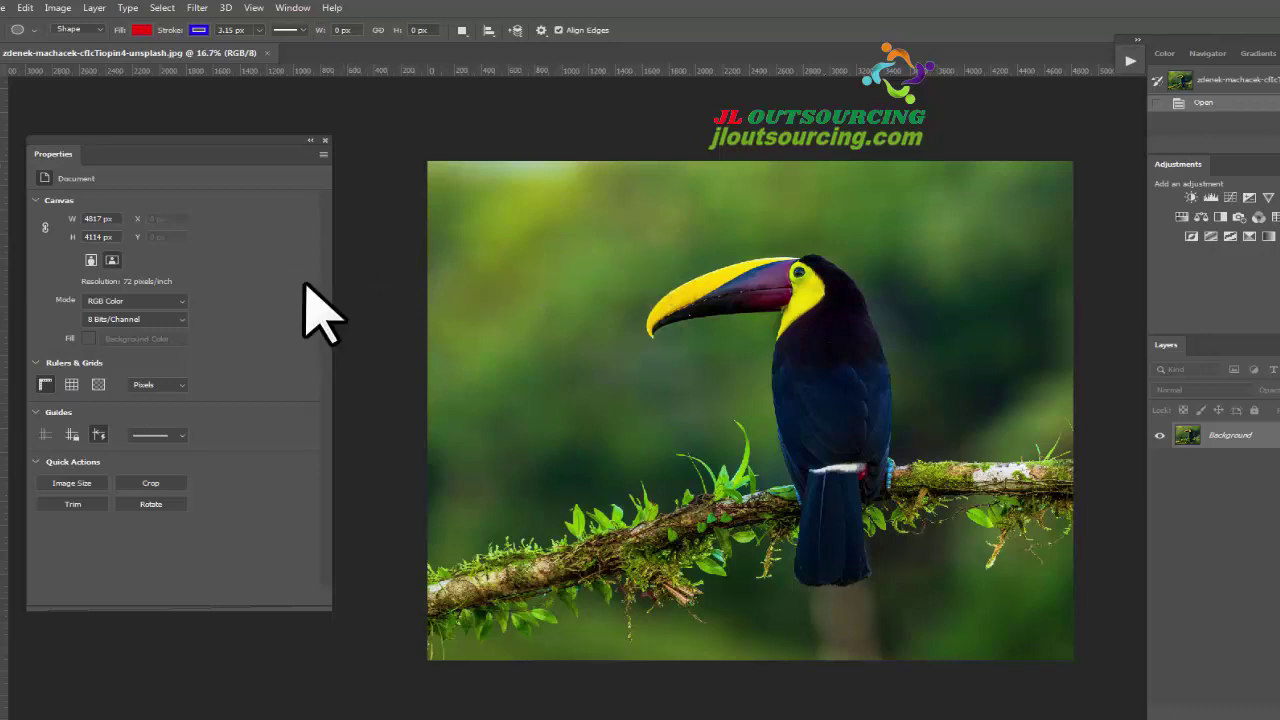
Convert the toucan photo from RGB Color to Grayscale mode, discarding its color information
left_click(181, 301)
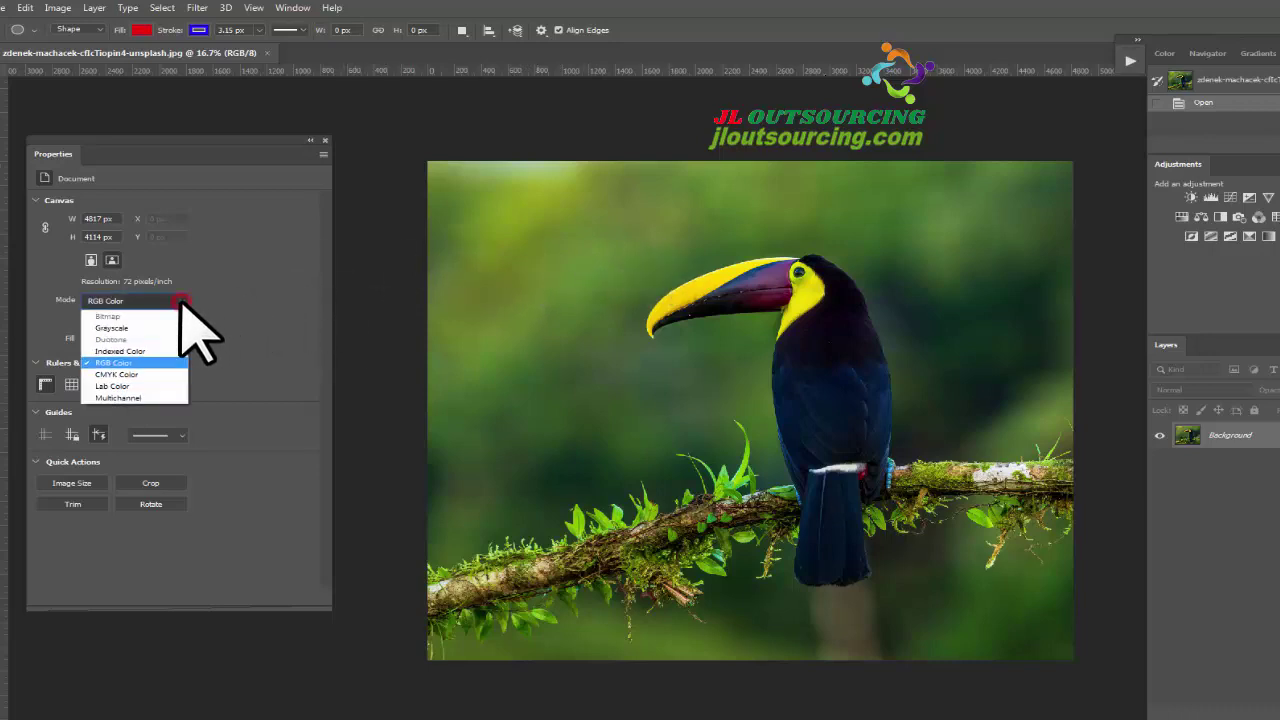
left_click(120, 327)
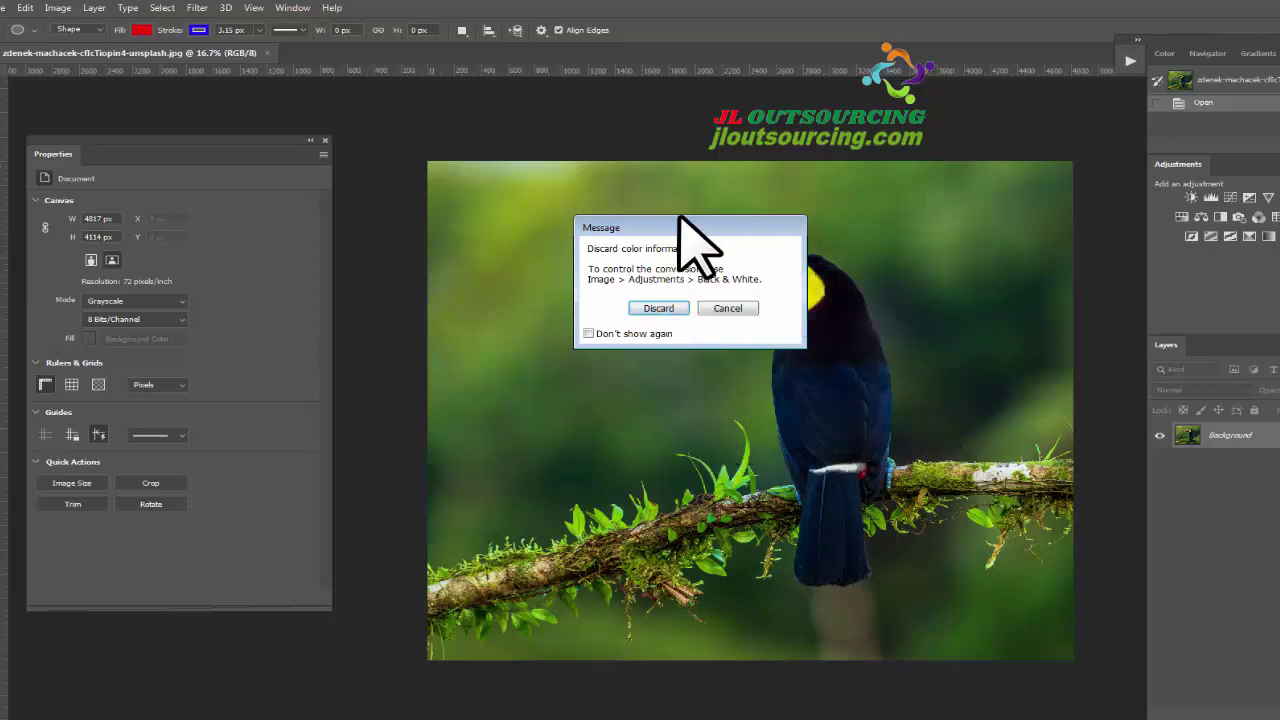
left_click(660, 308)
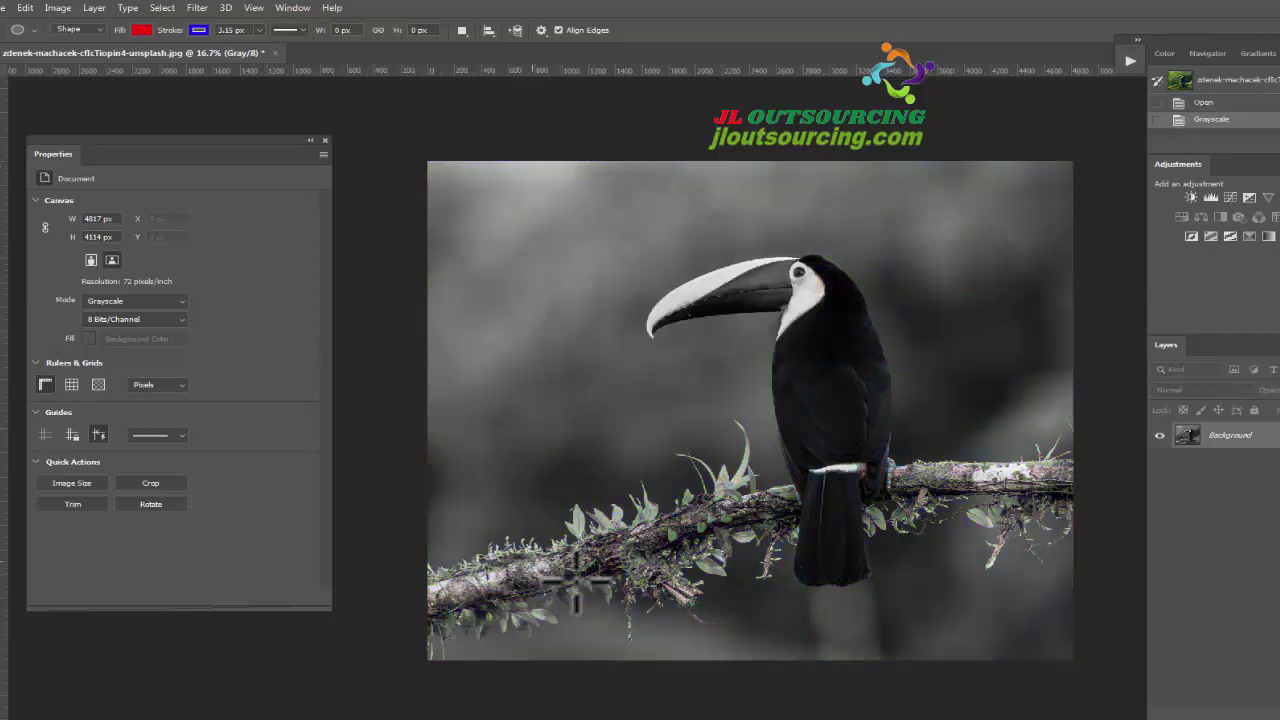
Convert the image to Bitmap at 72 pixels/inch with the 50% Threshold method, and revert to the Grayscale history state
left_click(172, 301)
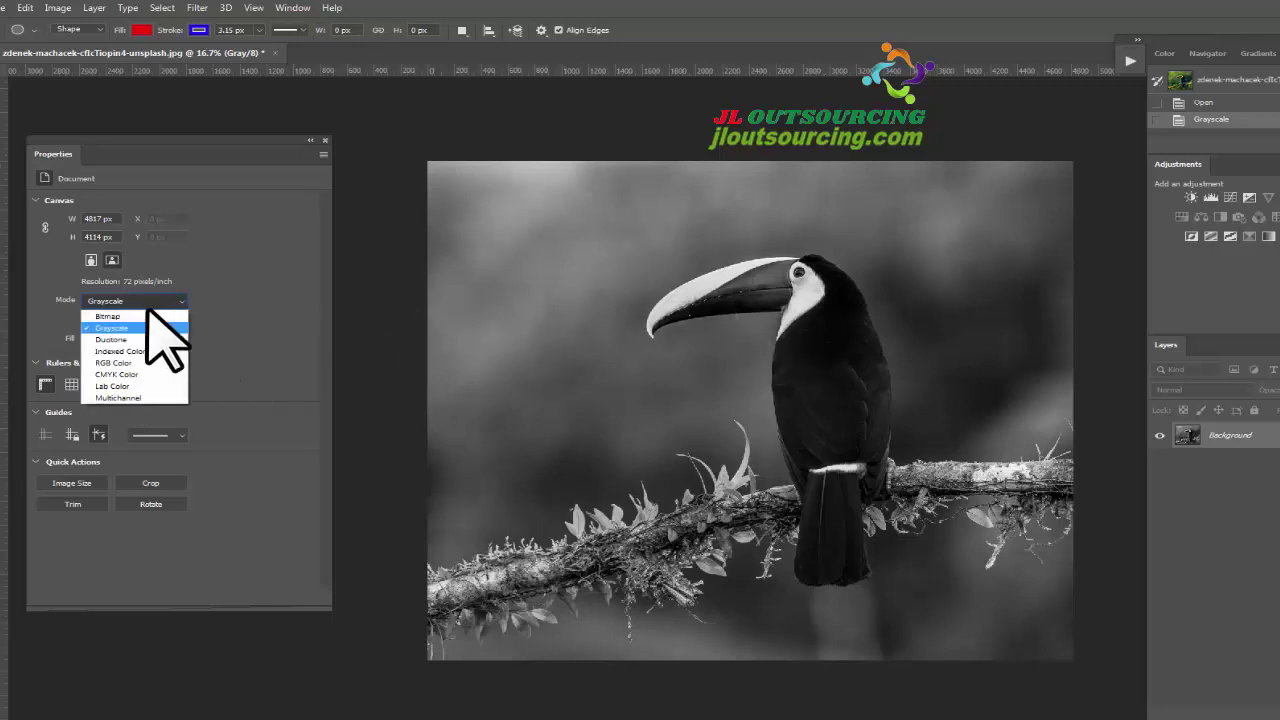
left_click(119, 316)
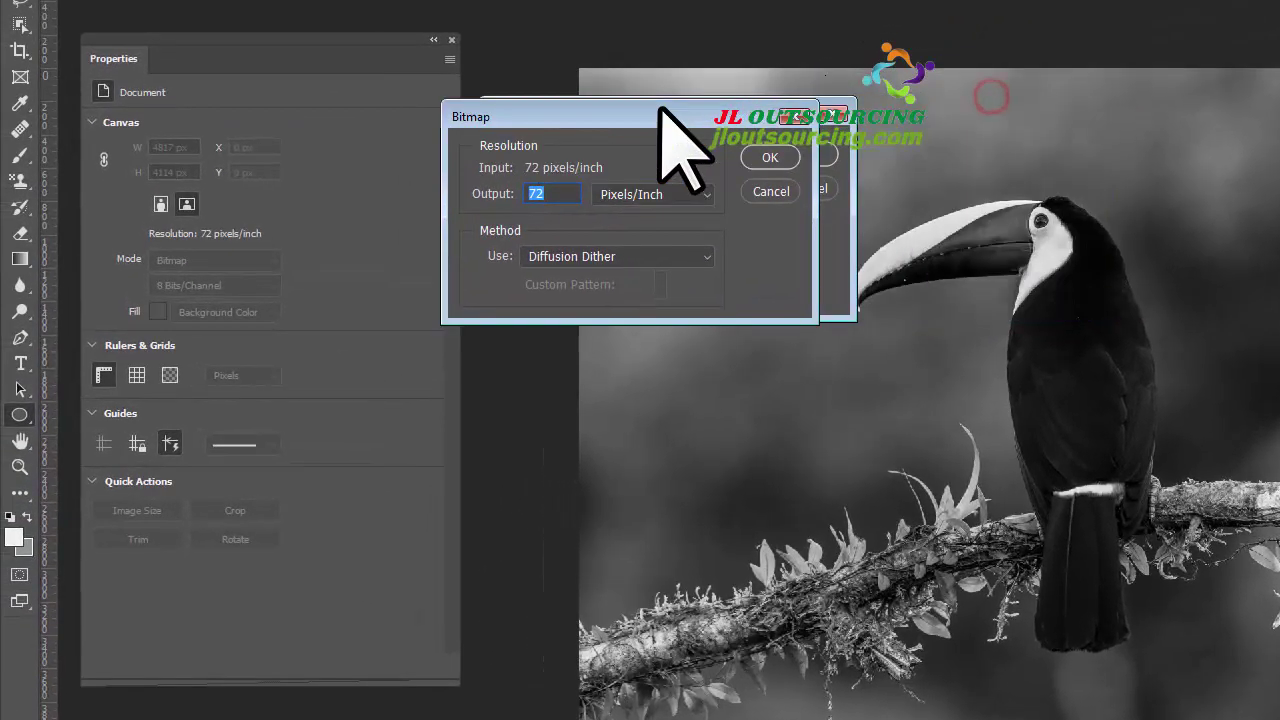
left_click_drag(660, 103, 472, 125)
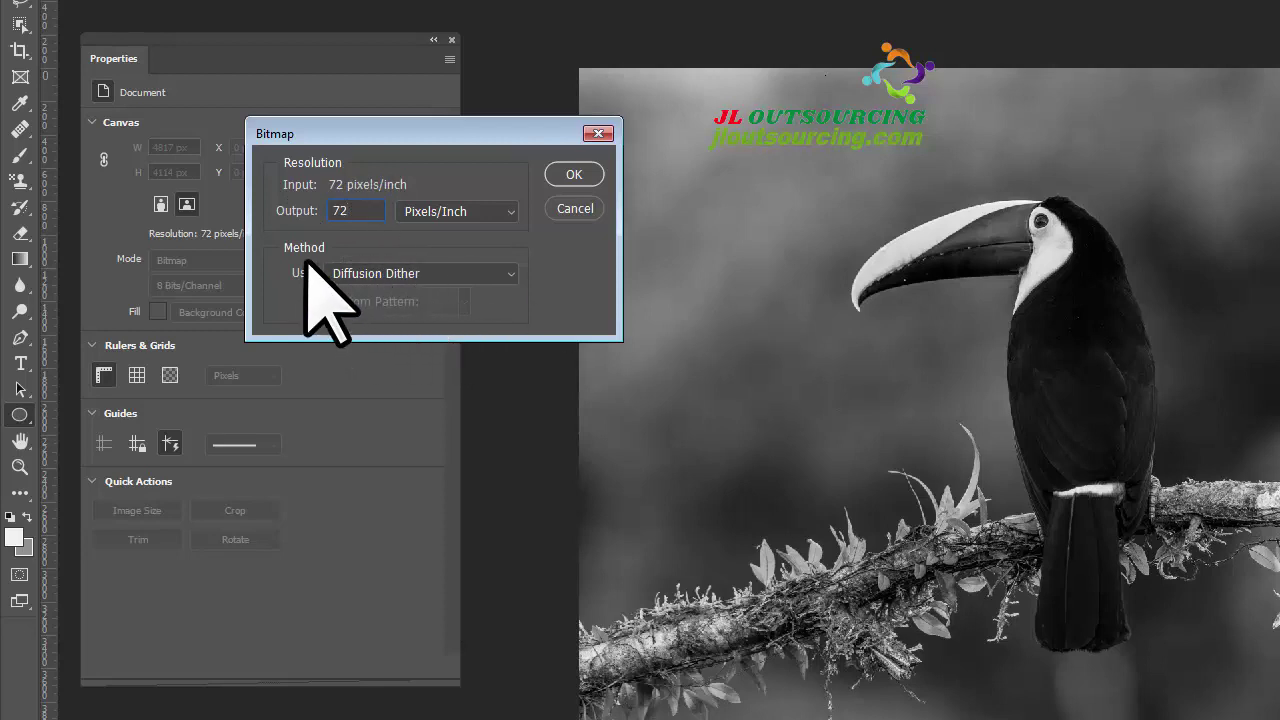
left_click(511, 272)
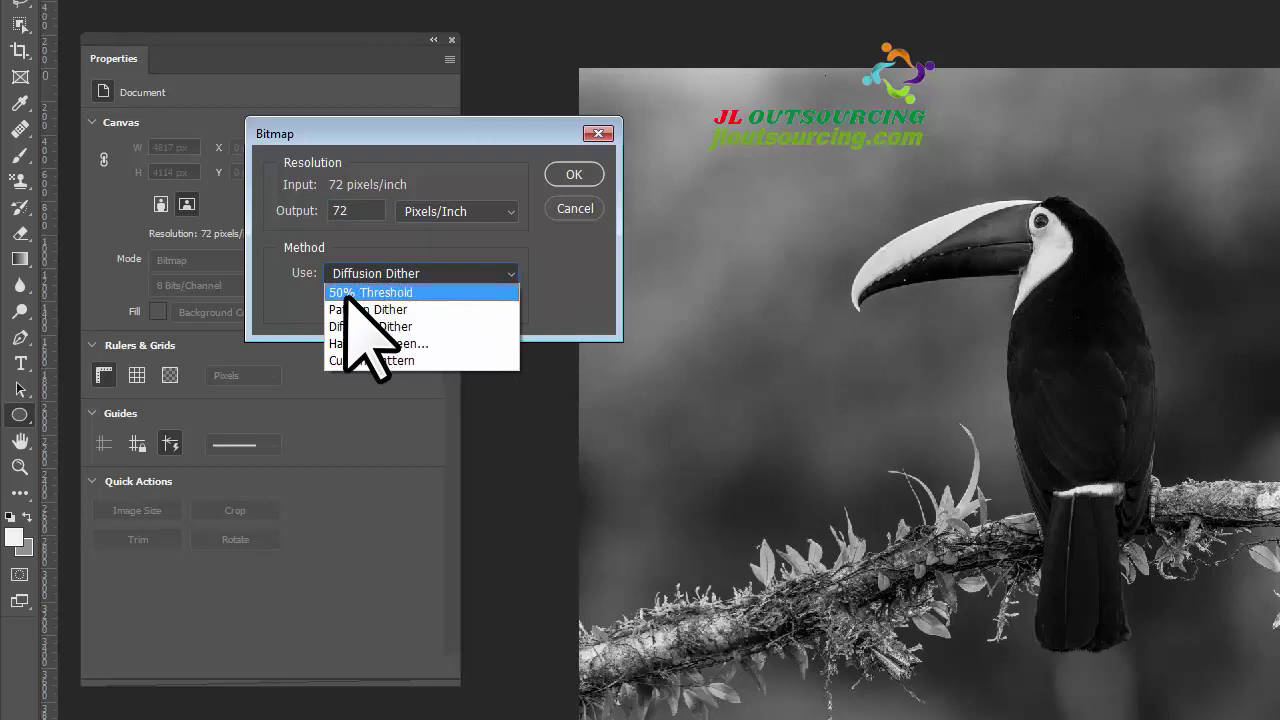
left_click(406, 291)
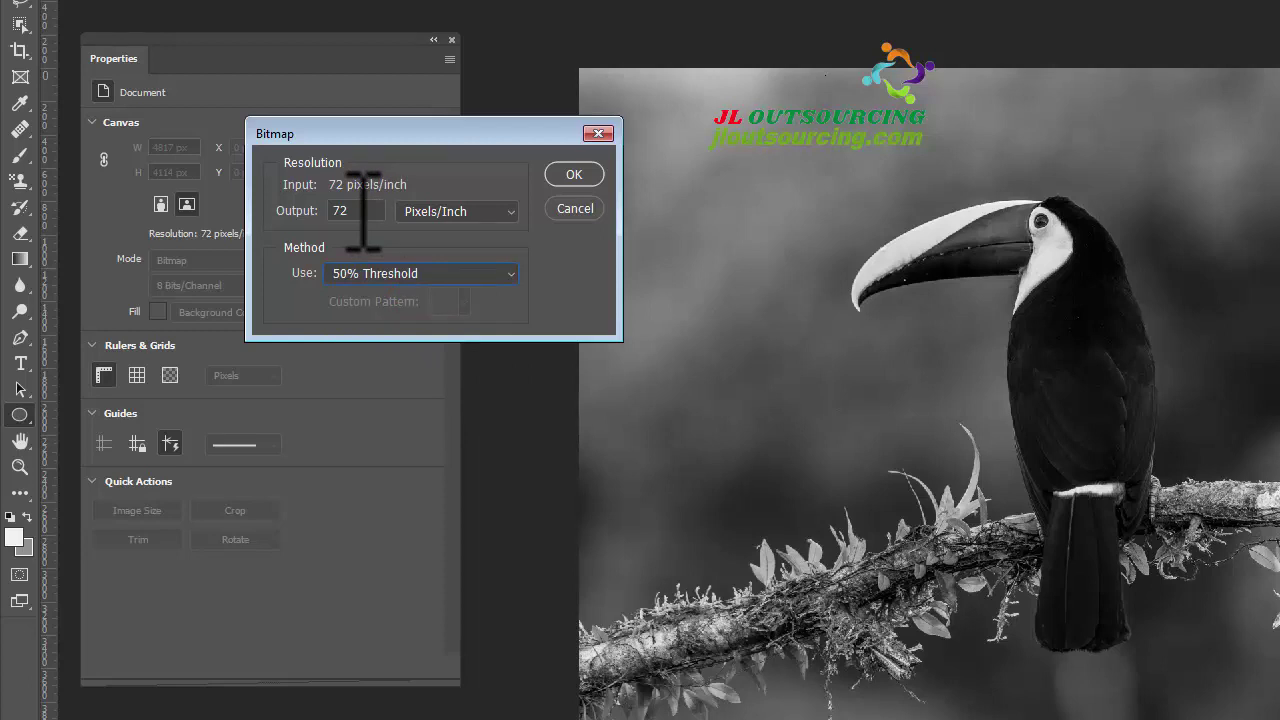
left_click(575, 174)
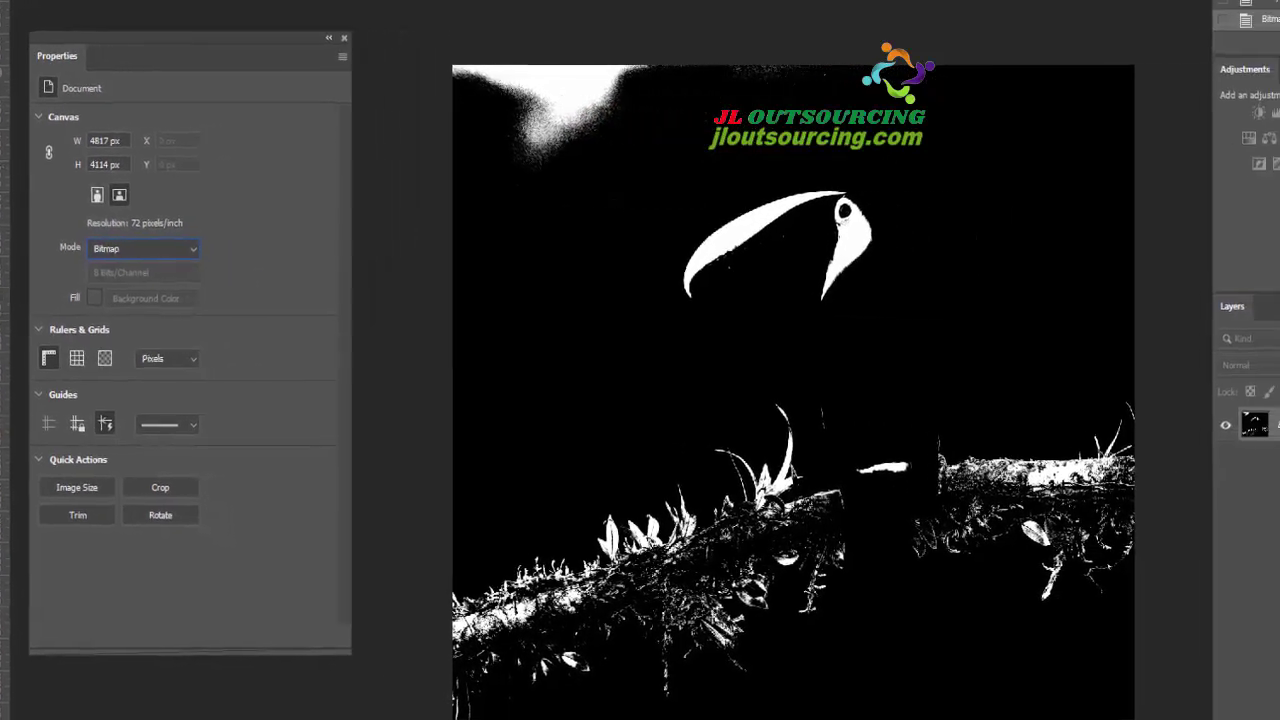
left_click(1245, 4)
Convert the image to Bitmap at 72 pixels/inch using Pattern Dither, and go back to the Grayscale history state
left_click(172, 249)
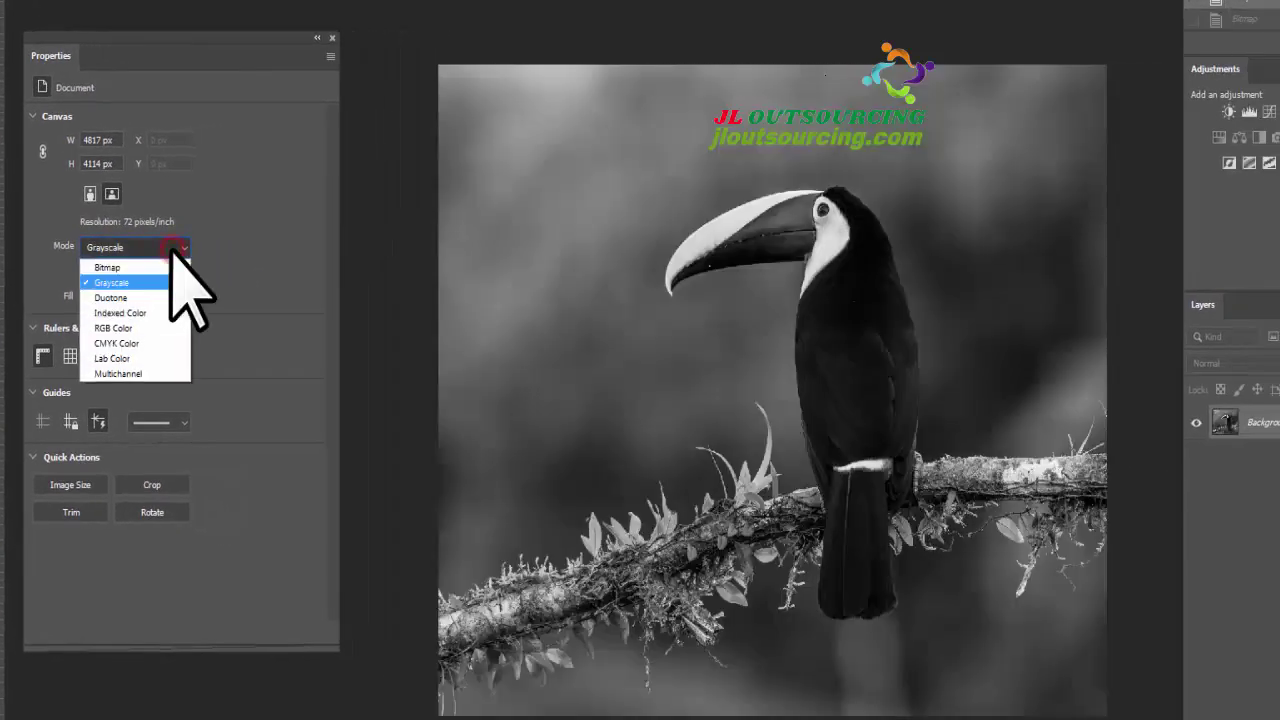
left_click(108, 267)
left_click(309, 260)
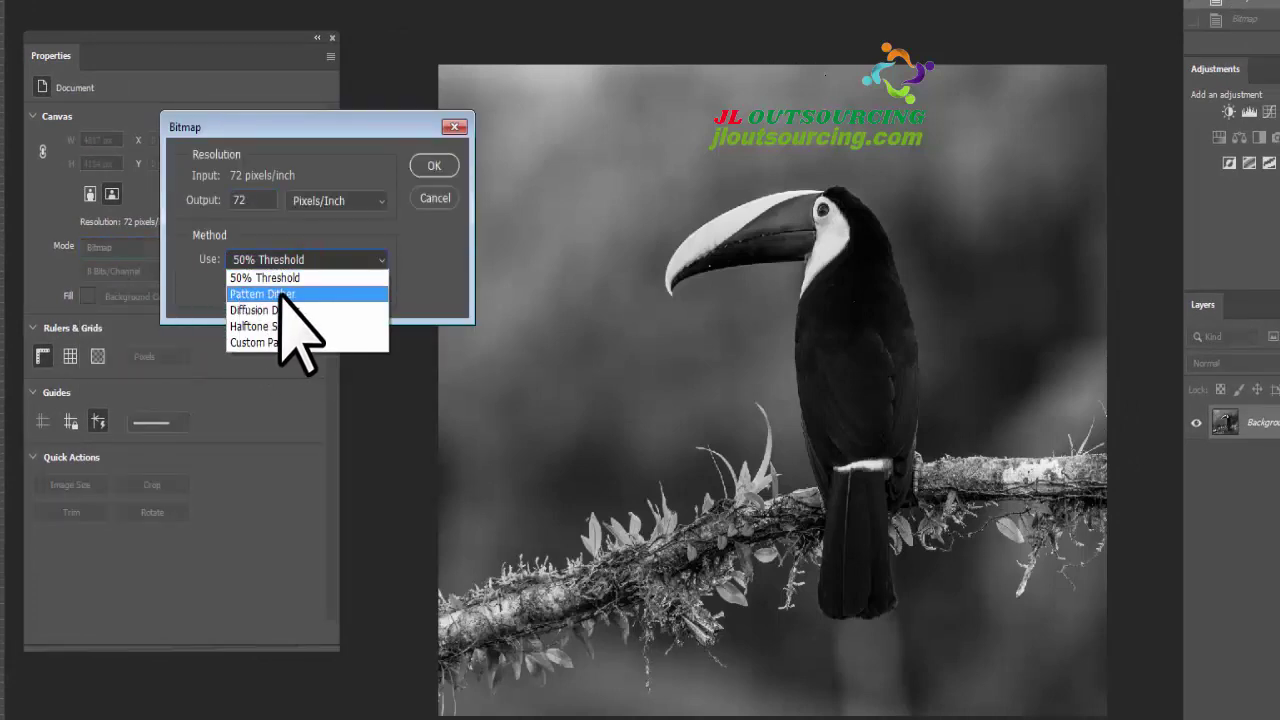
left_click(287, 293)
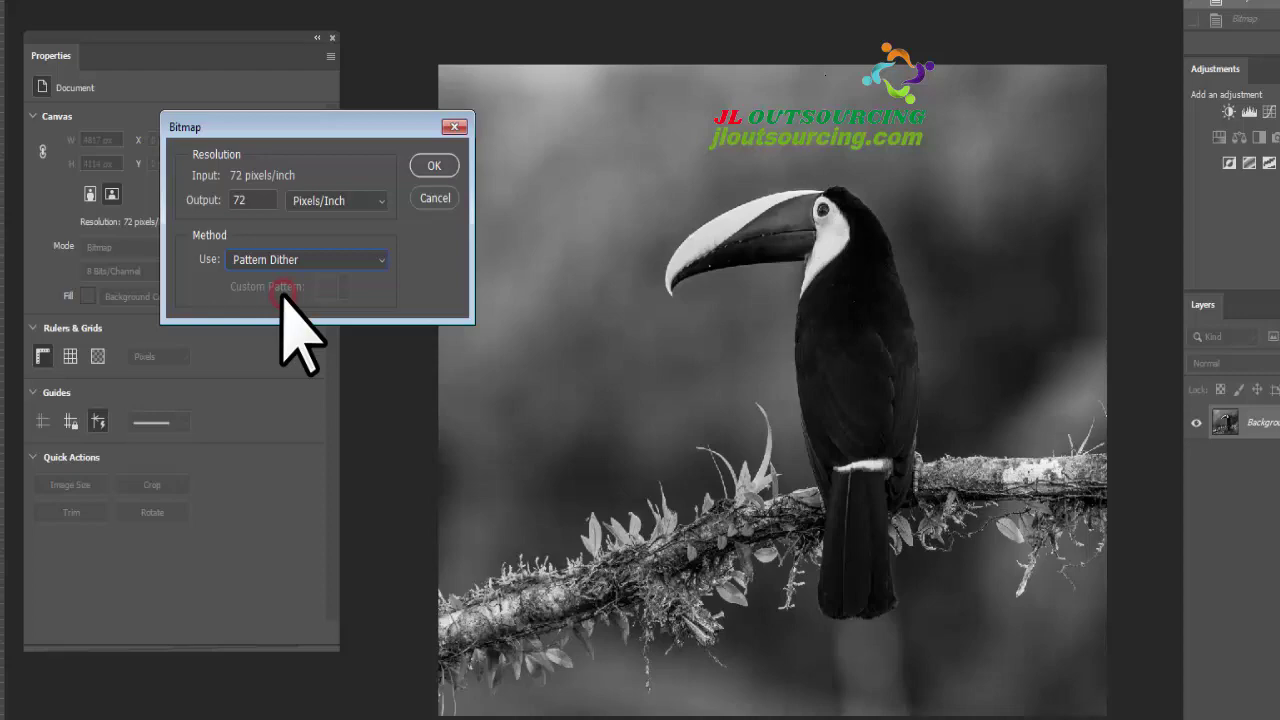
left_click(431, 163)
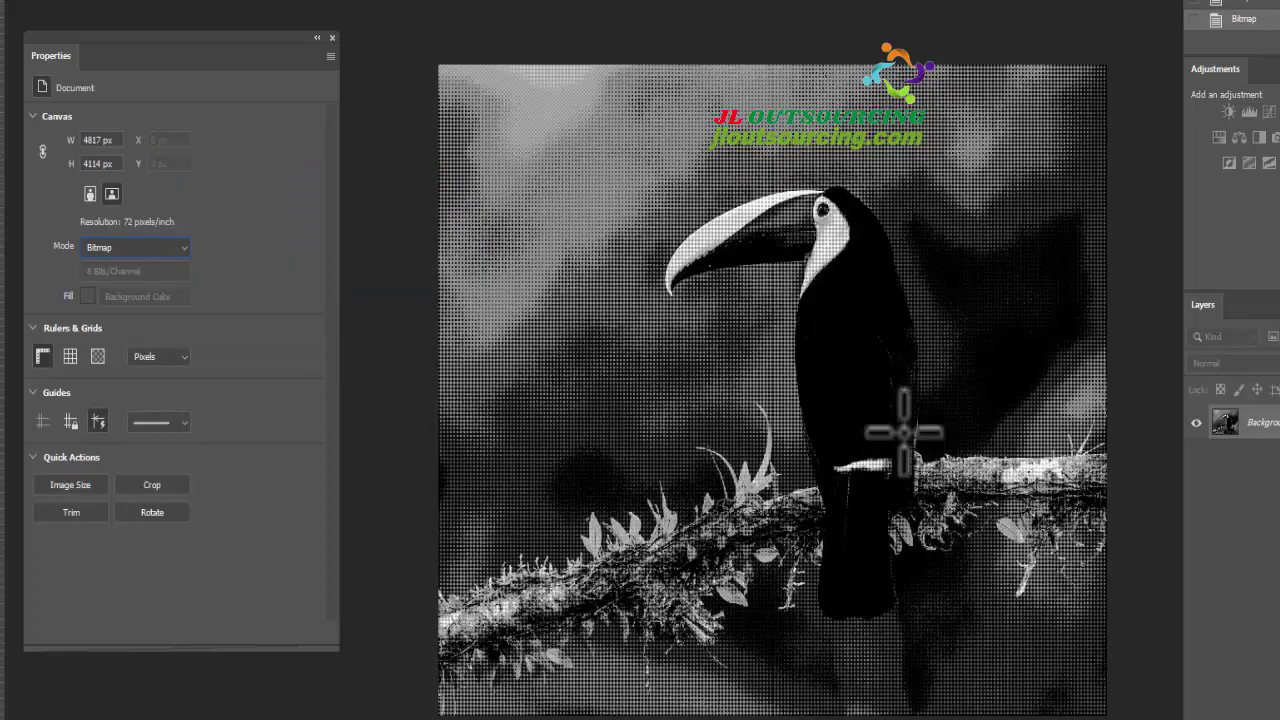
left_click(177, 246)
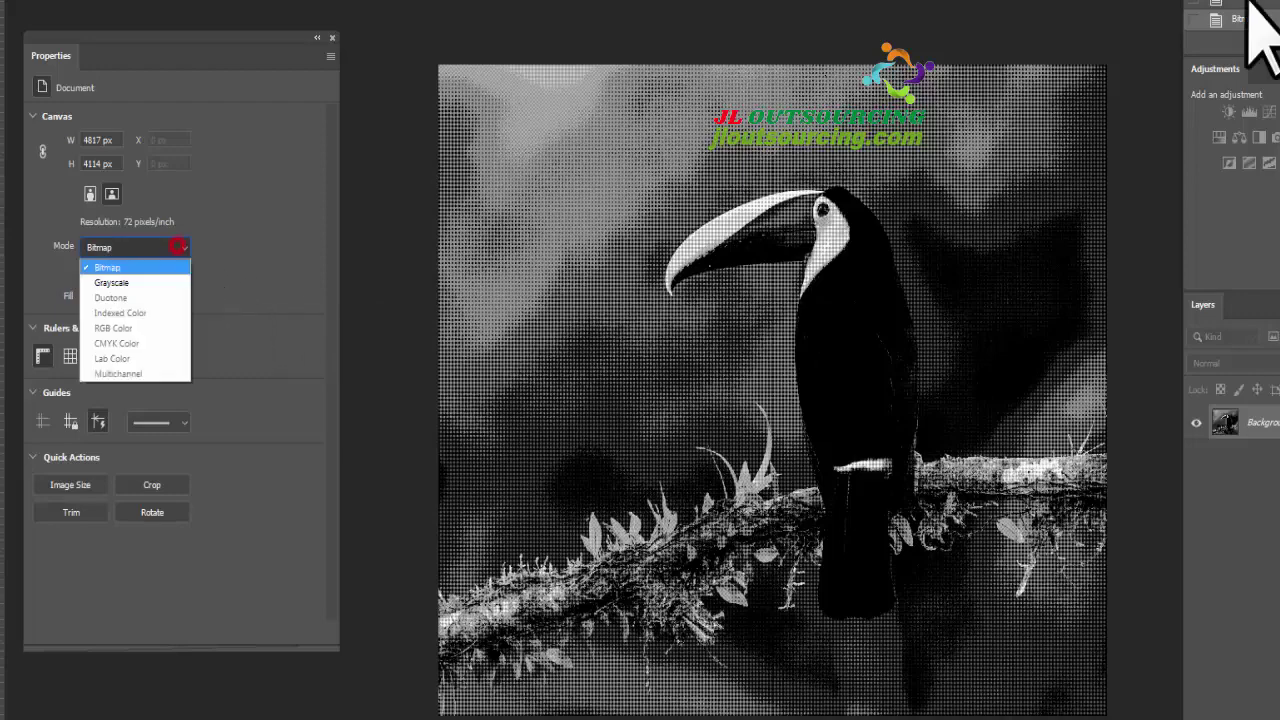
left_click(1247, 3)
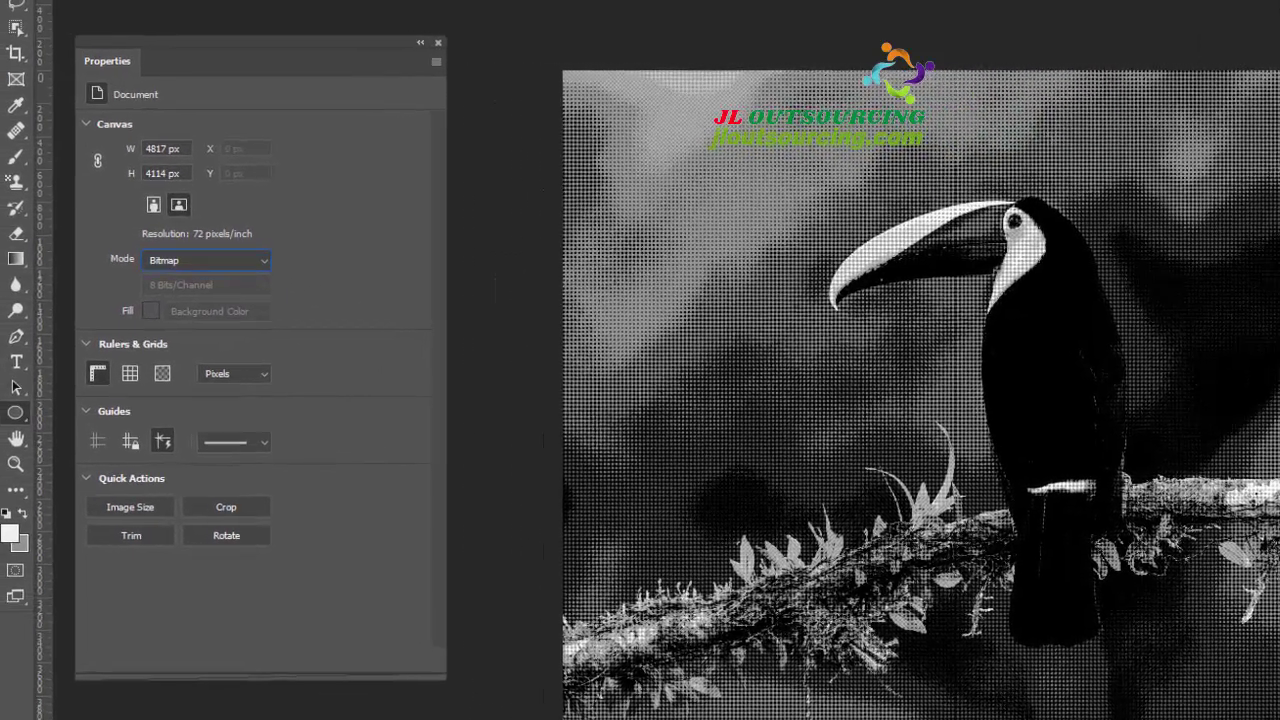
Convert the image to Bitmap at 72 pixels/inch using Diffusion Dither, and restore the Grayscale history state
left_click(152, 285)
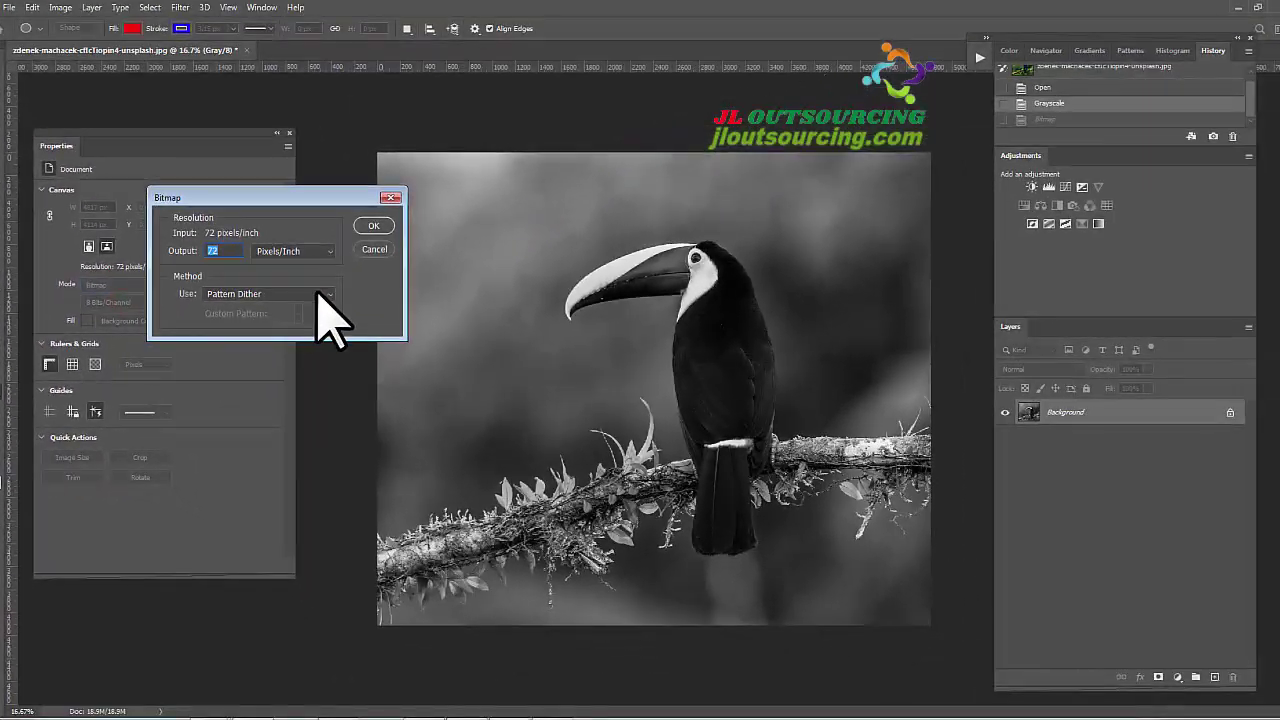
left_click(325, 295)
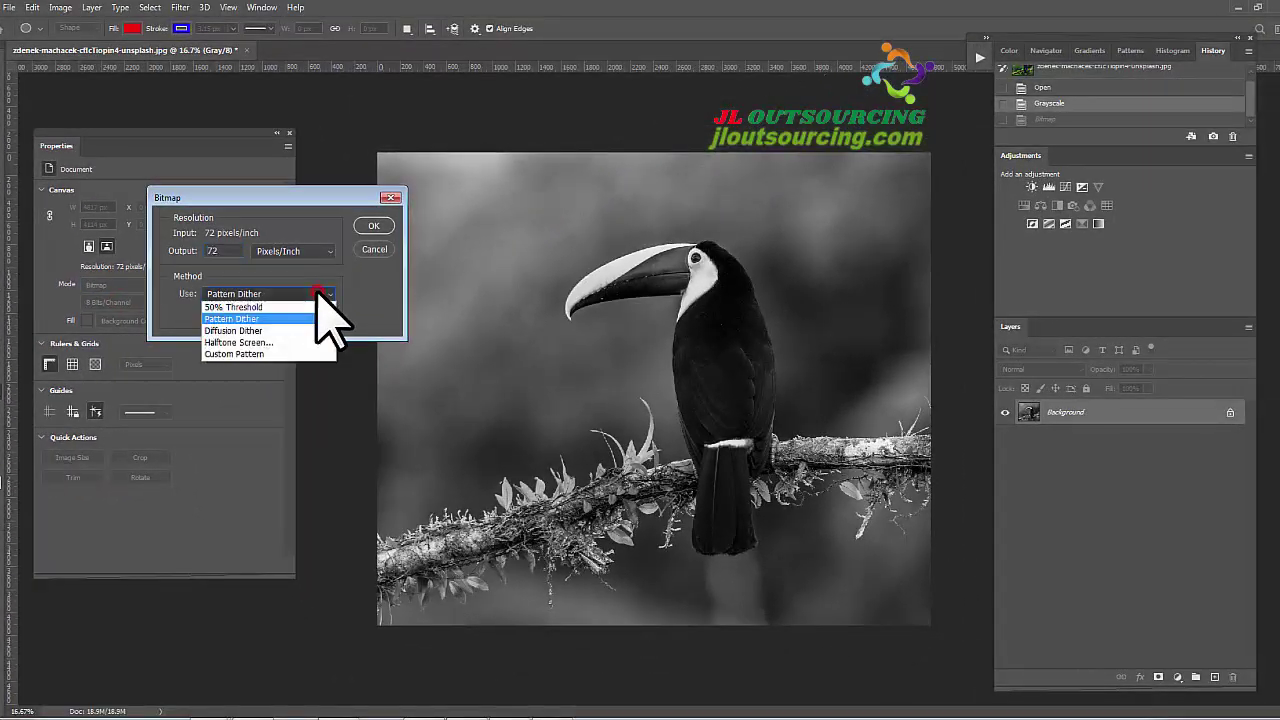
left_click(258, 331)
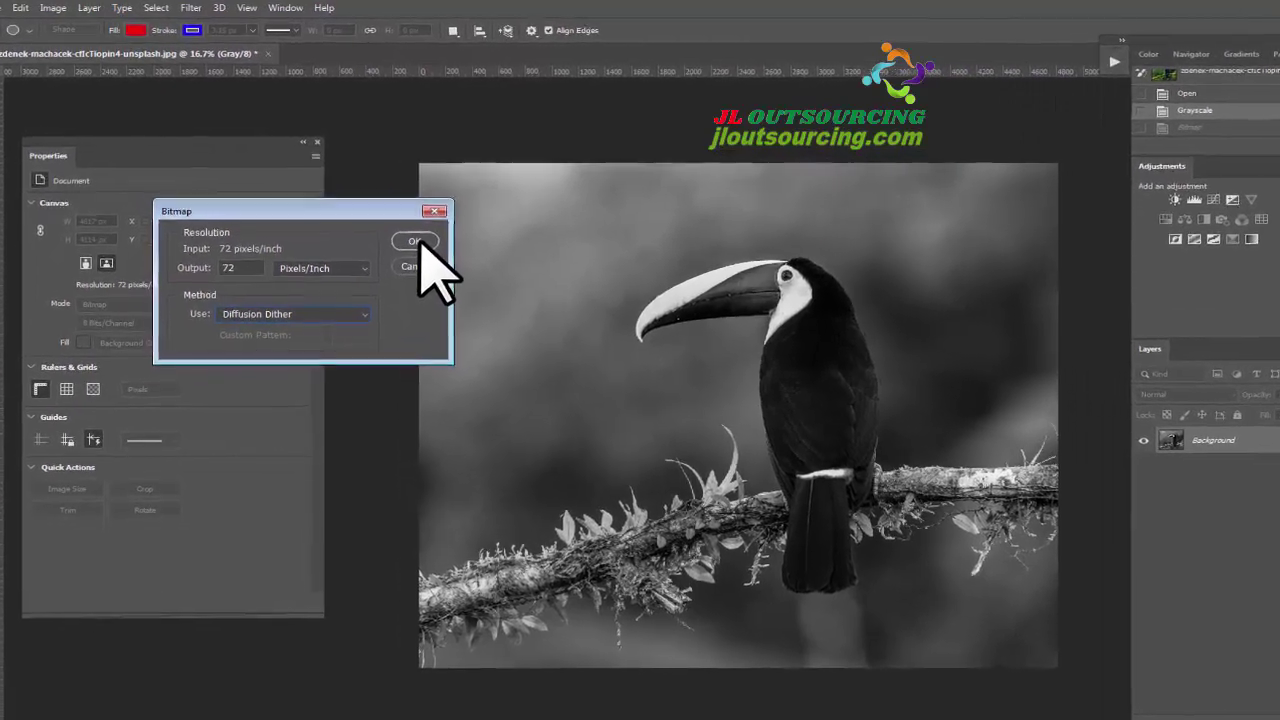
left_click(416, 242)
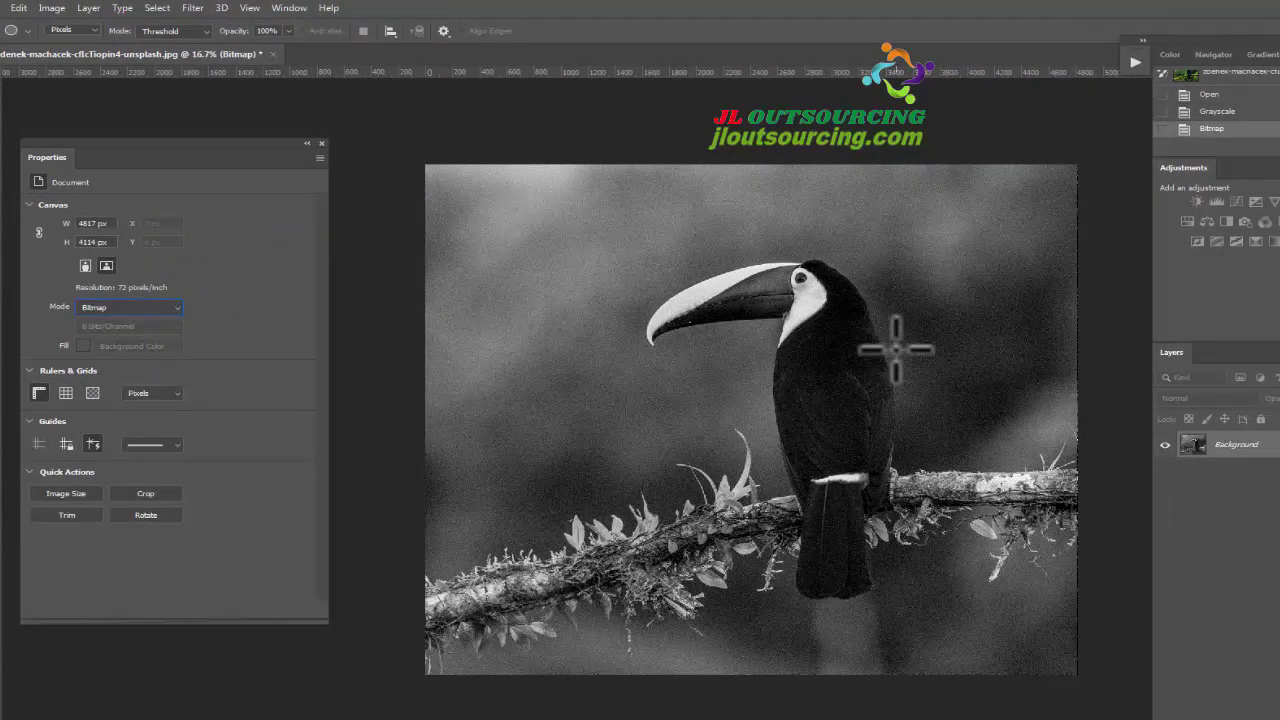
left_click(1218, 112)
Convert the grayscale image to Bitmap with an output resolution of 7 pixels/inch and the Diffusion Dither method
left_click(161, 306)
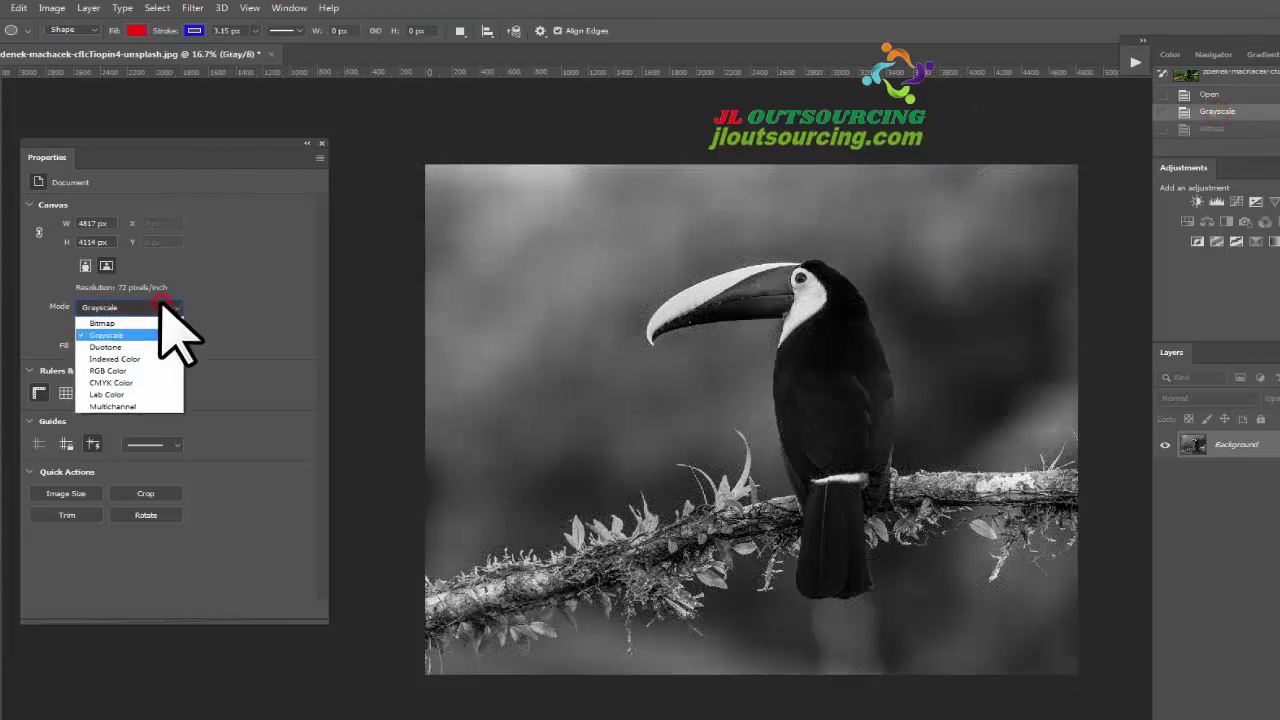
left_click(110, 323)
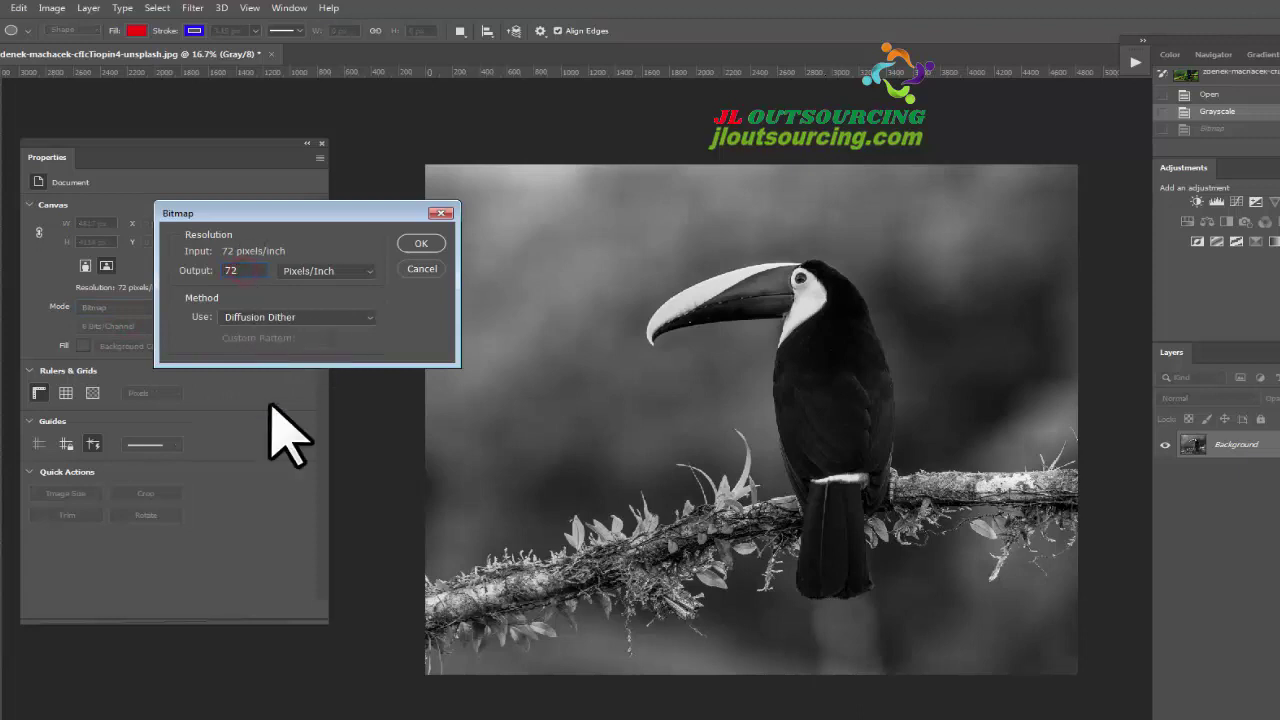
left_click(390, 718)
left_click(251, 271)
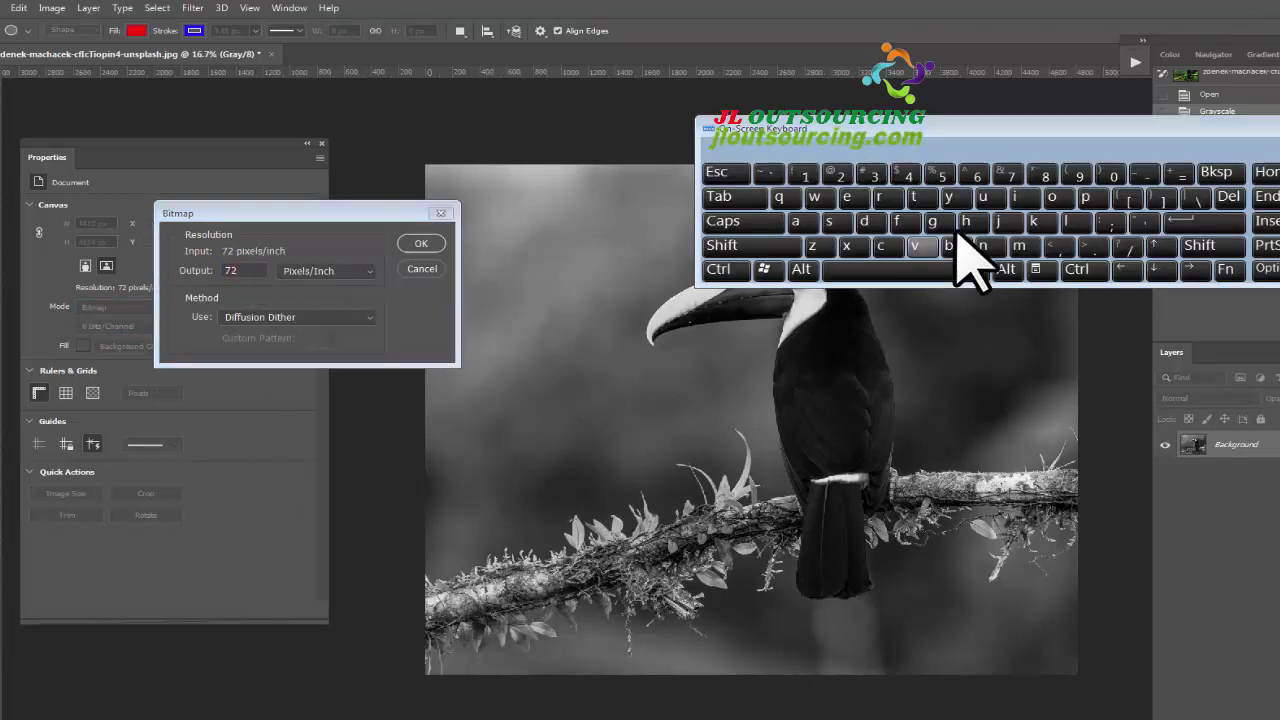
left_click(258, 275)
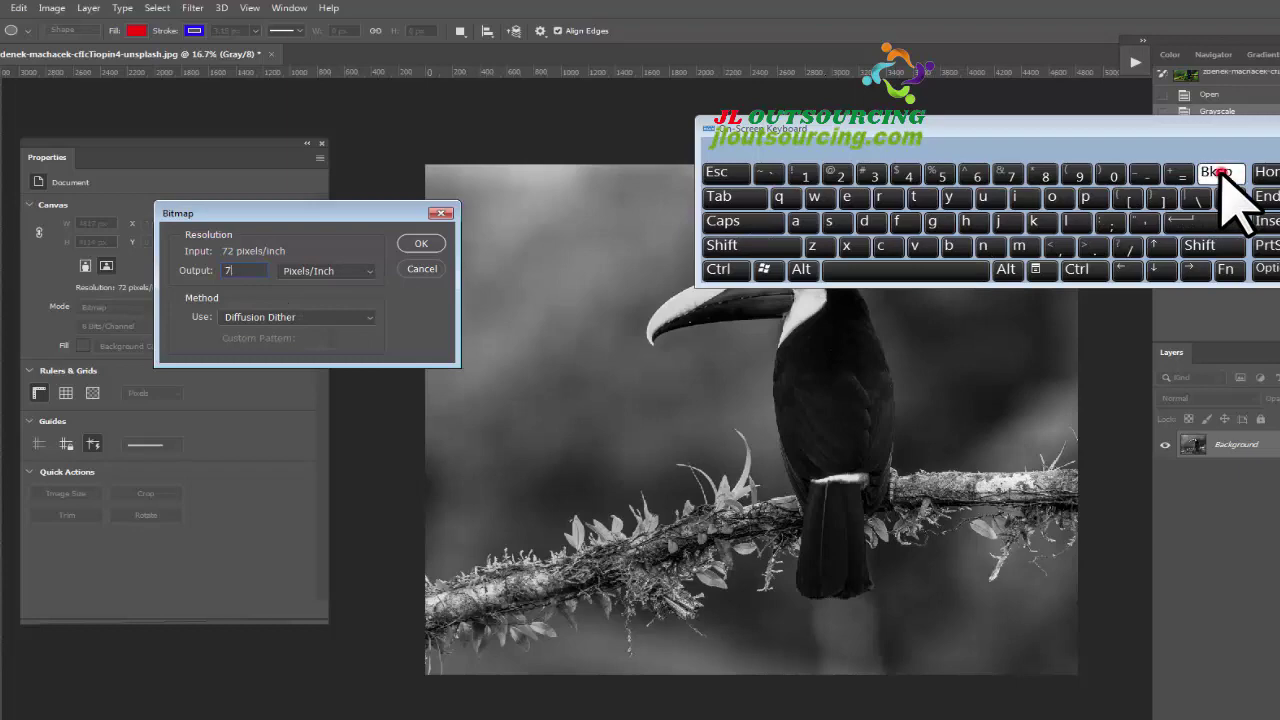
left_click(1279, 128)
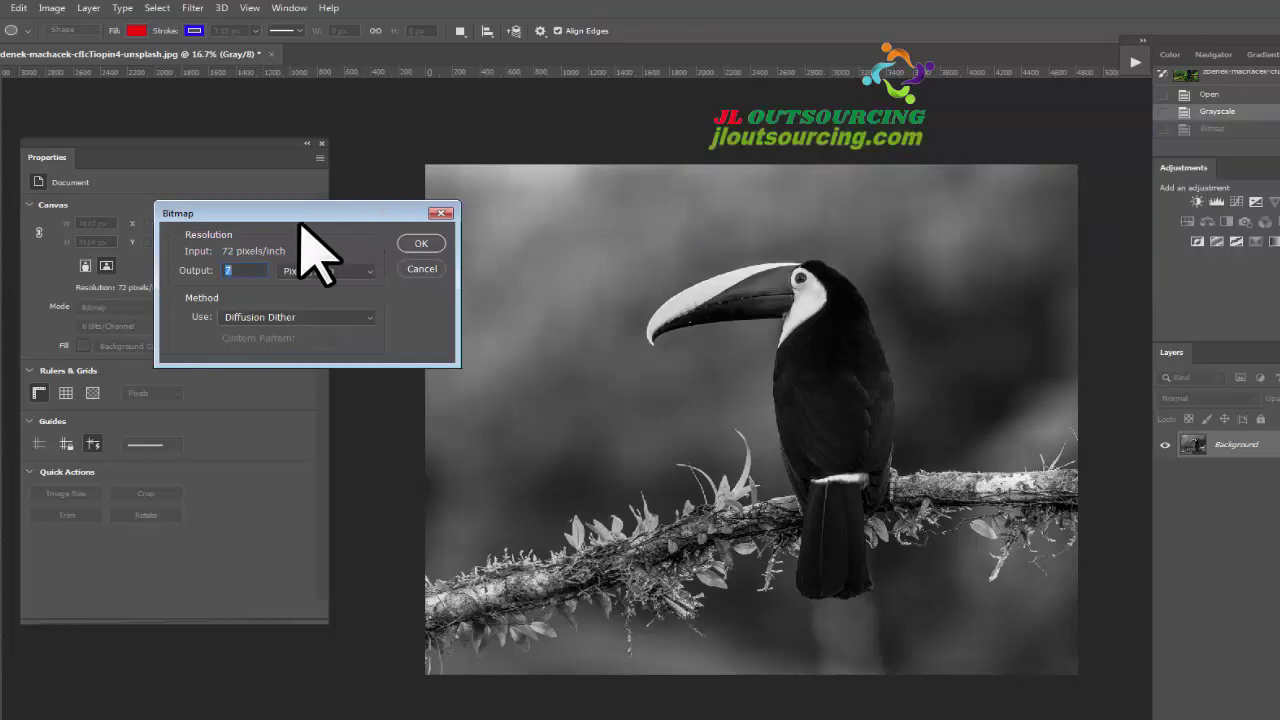
left_click(419, 245)
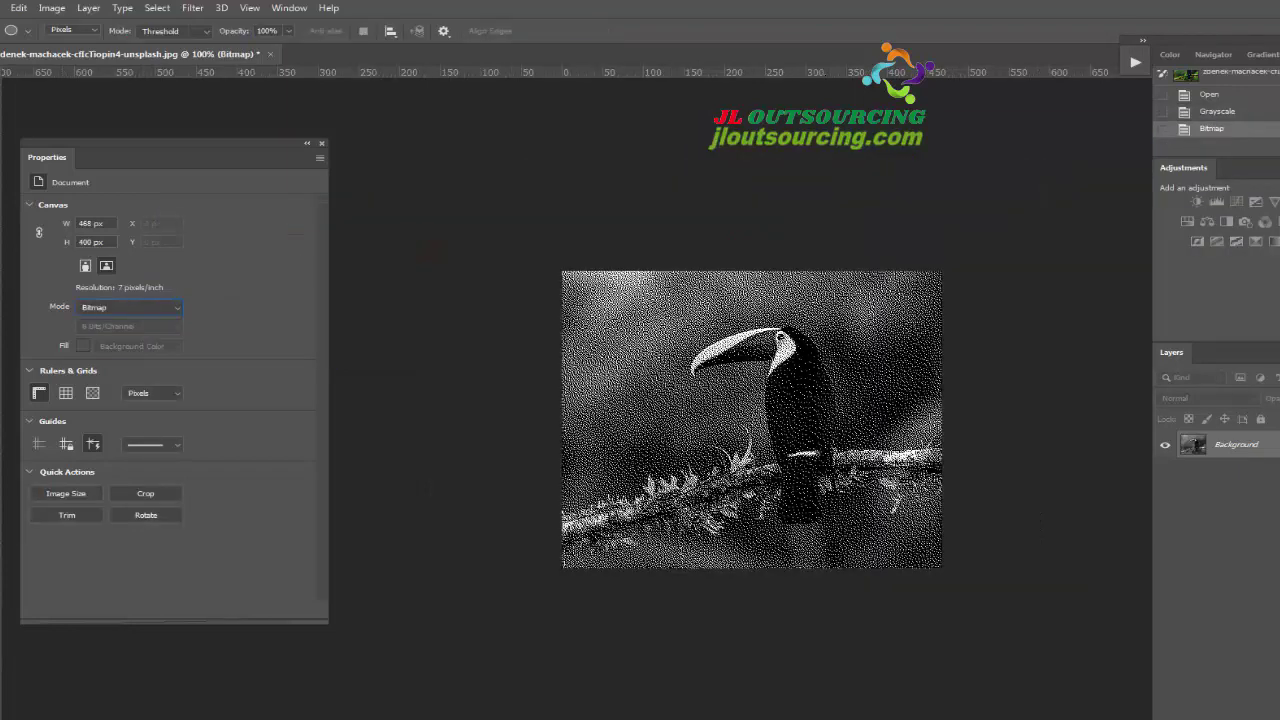
Enlarge the low-resolution bitmap to about 192% to inspect its dither dots, and return to the Grayscale history state
left_click(1213, 54)
mouse_move(1171, 139)
left_mouse_down()
mouse_move(1183, 139)
mouse_move(1149, 138)
left_mouse_up()
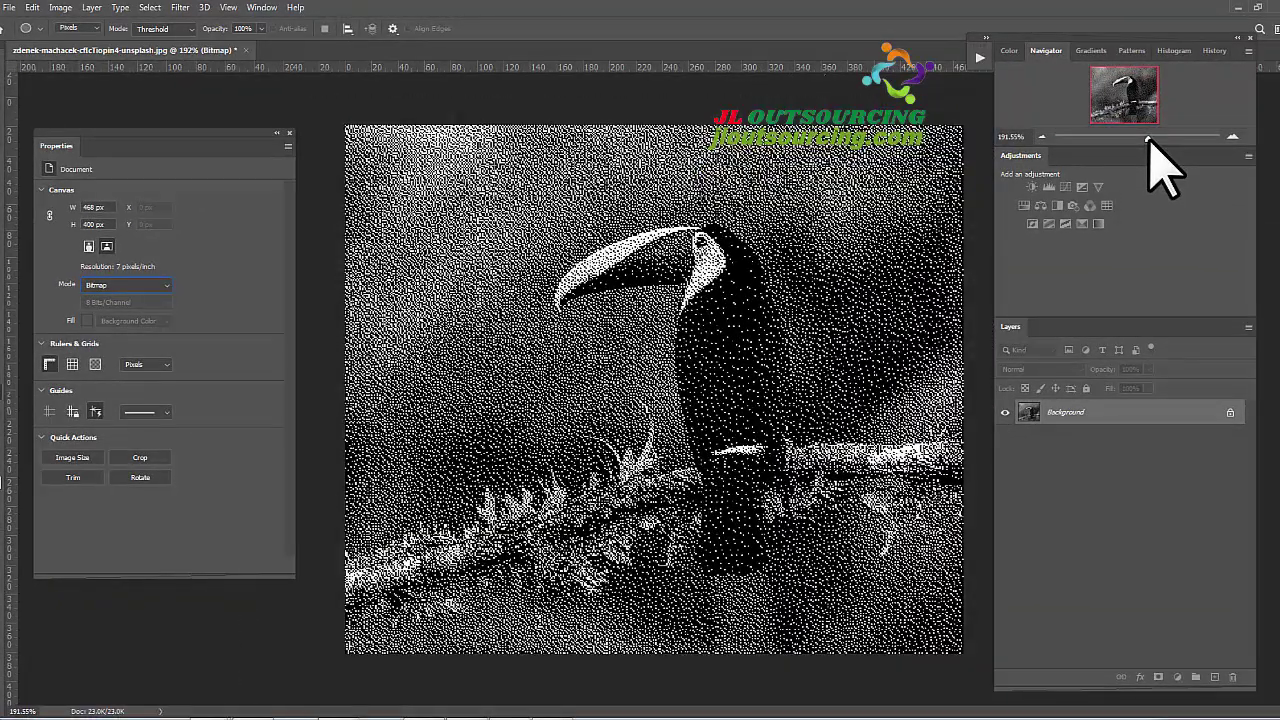
key("space")
key("Escape")
left_click(1214, 51)
left_click(1050, 104)
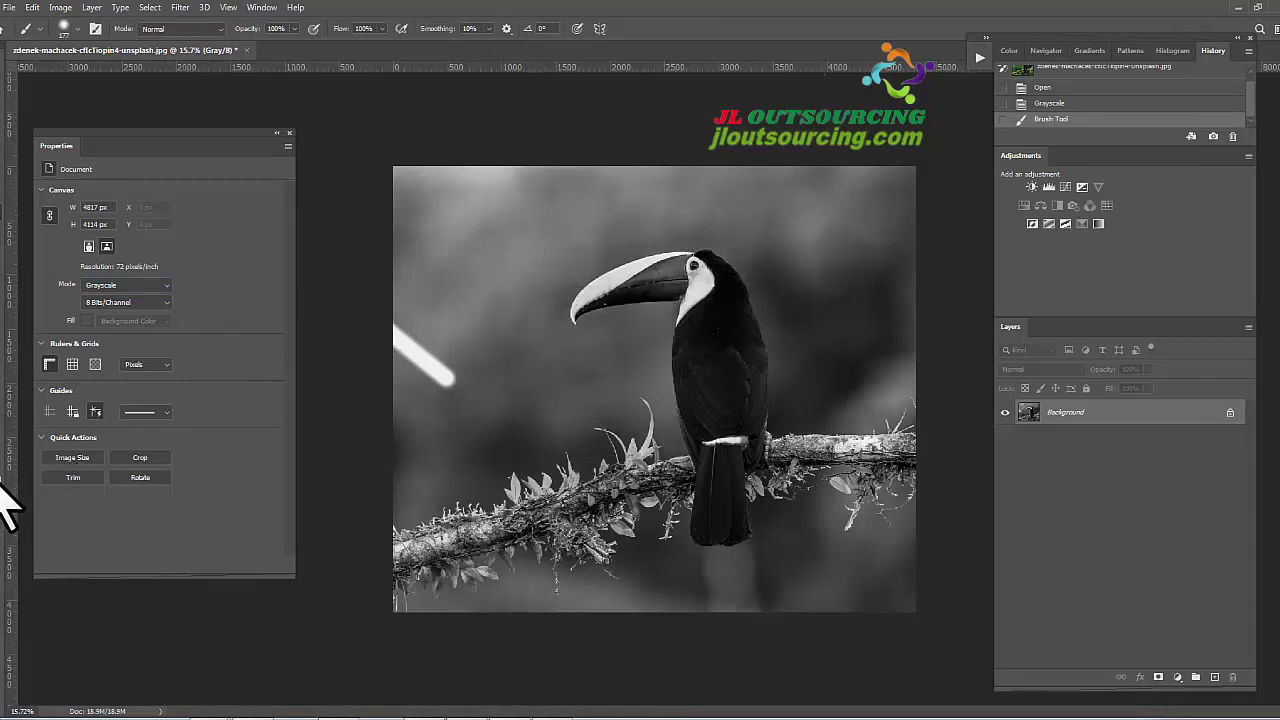
left_click(200, 30)
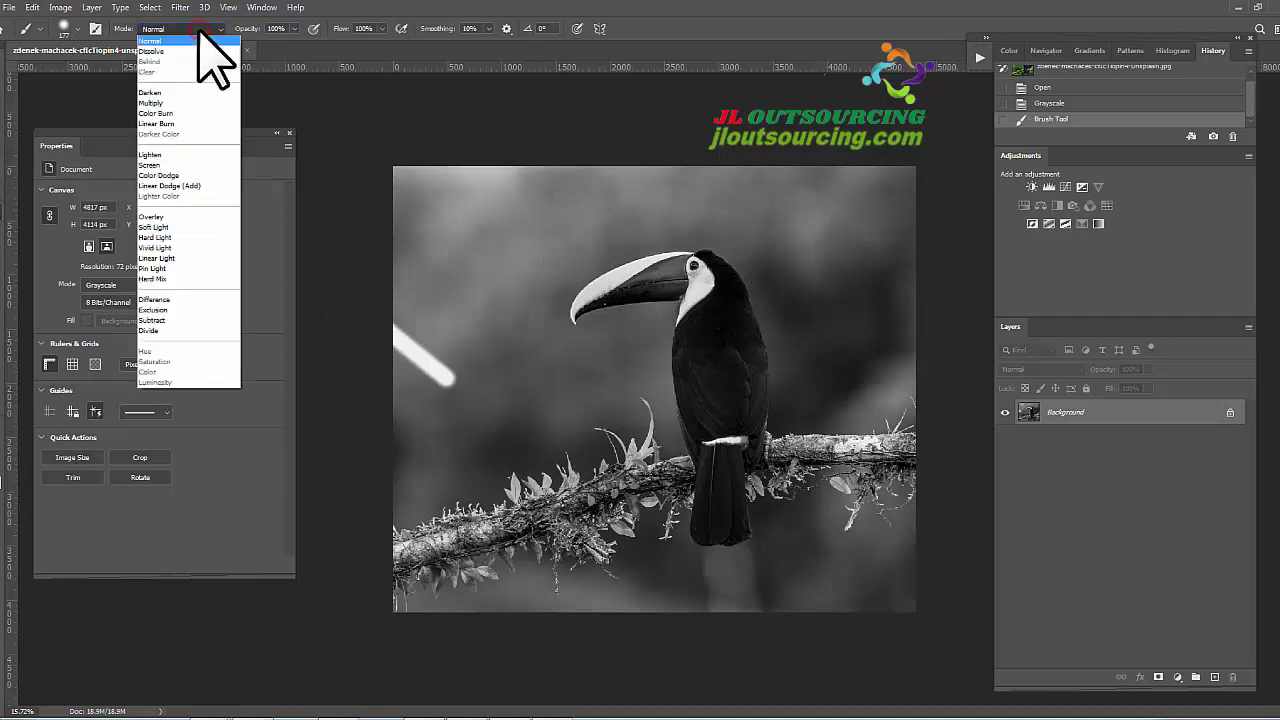
left_click(206, 330)
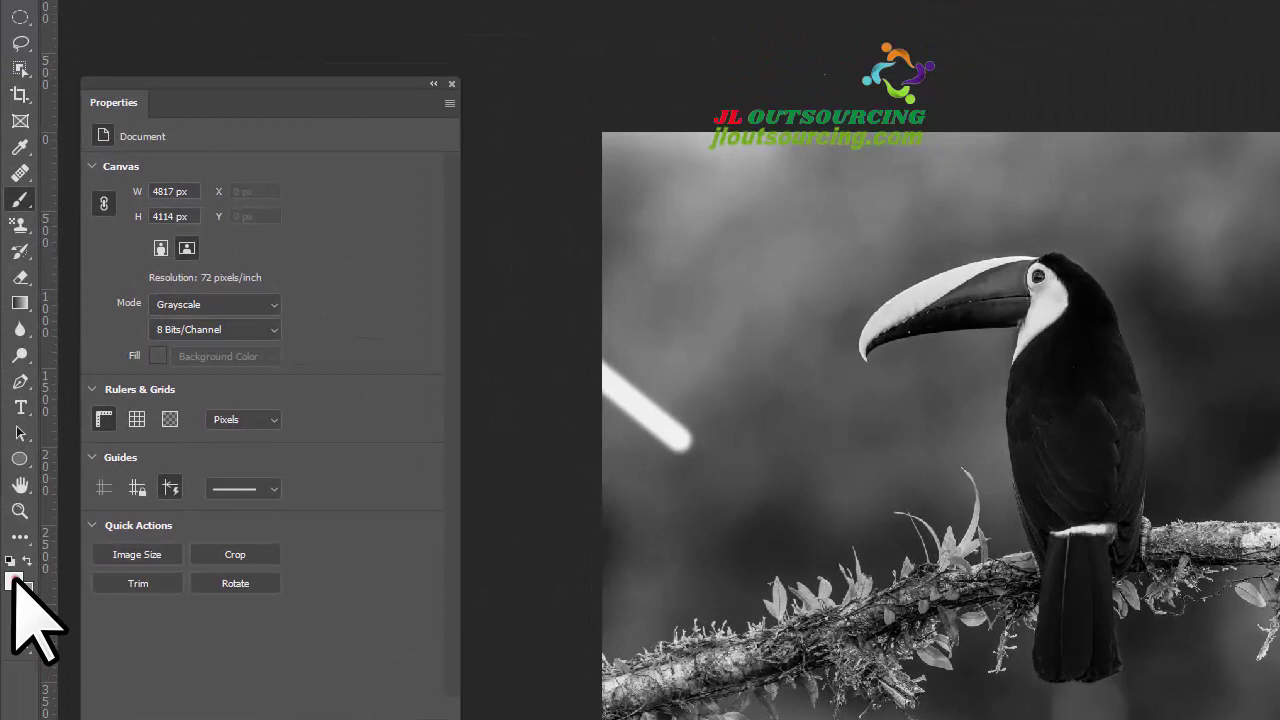
Set the foreground color to yellow, #eae81c
left_click(5, 516)
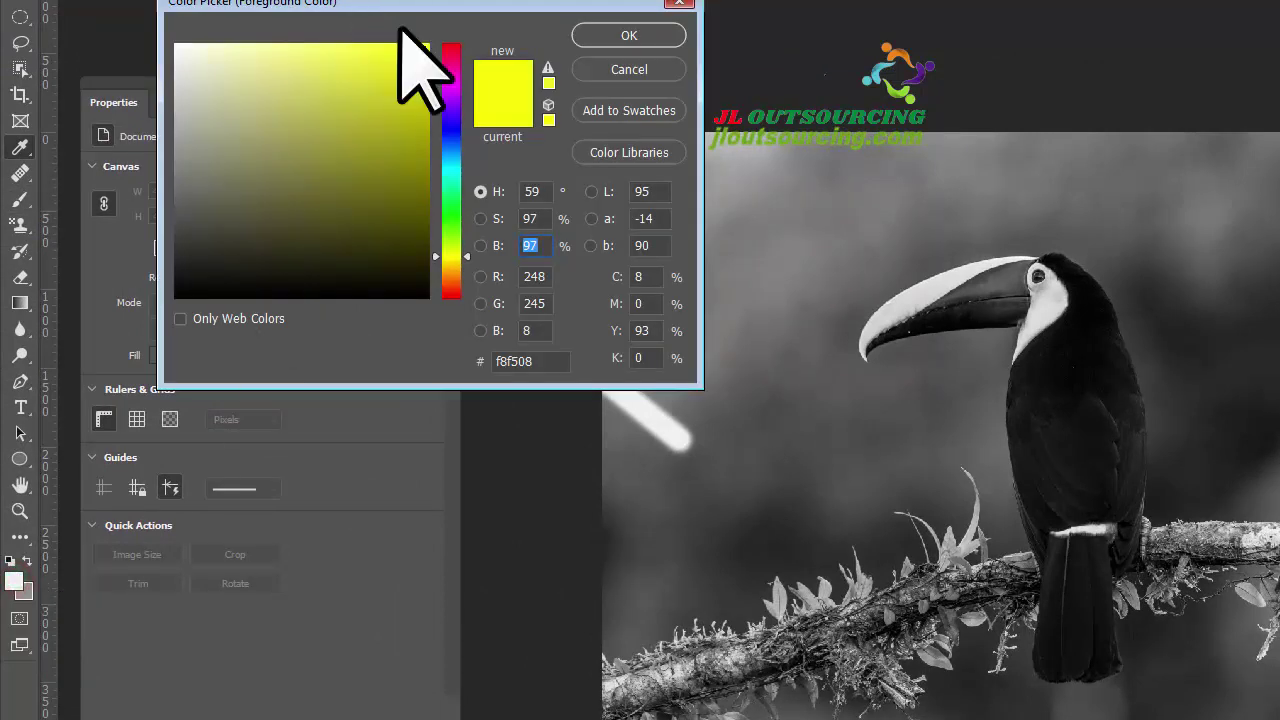
left_click_drag(400, 51, 398, 64)
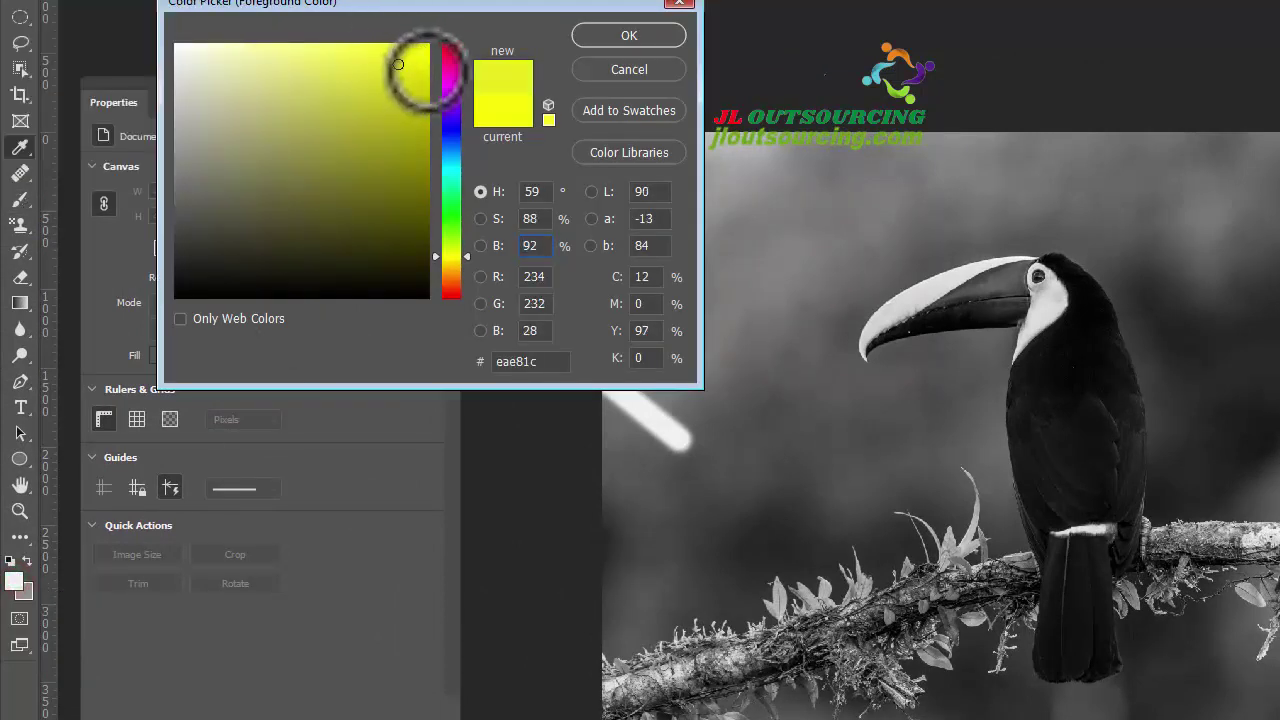
left_click(631, 35)
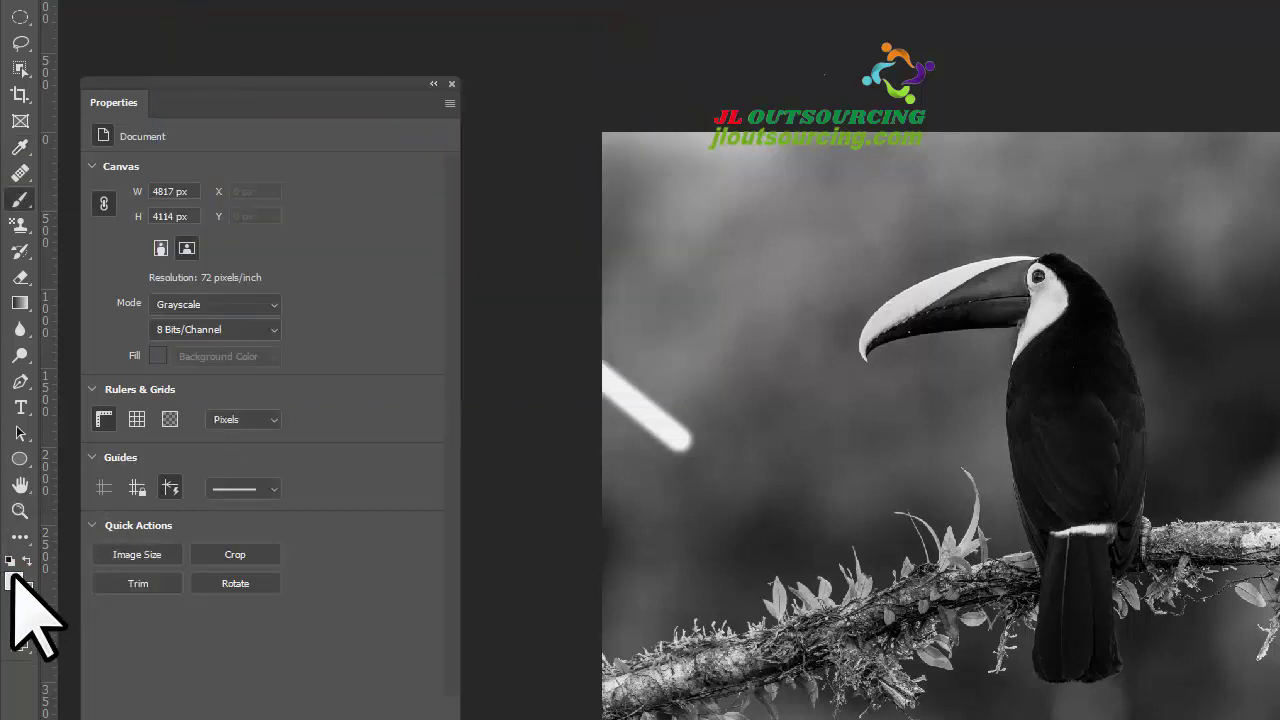
Set the foreground color to near-black, #080800
left_click(15, 580)
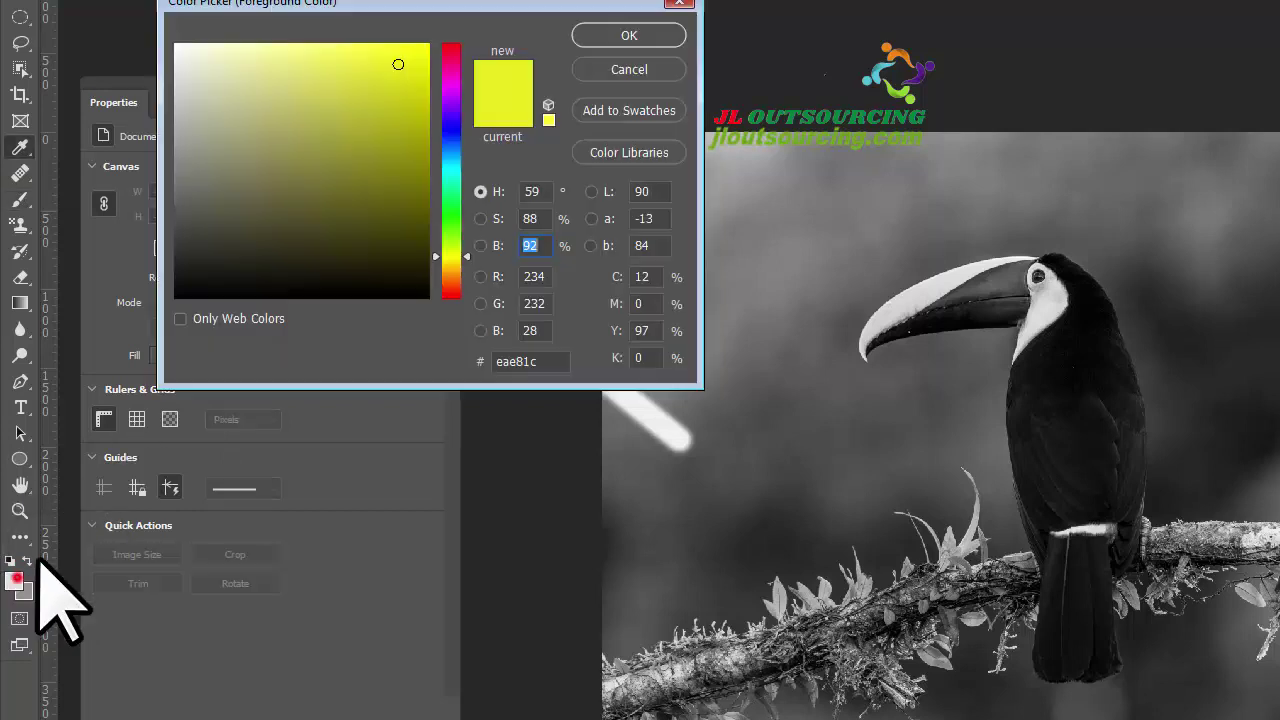
left_click(425, 290)
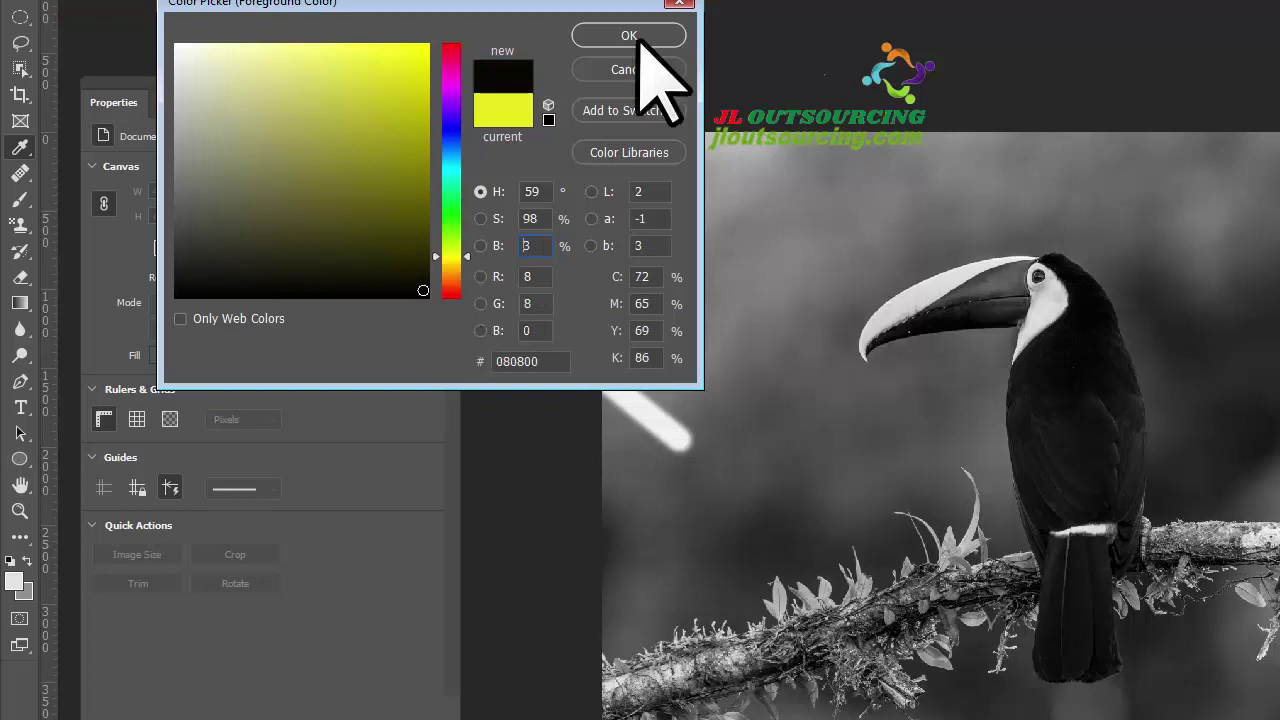
left_click(635, 36)
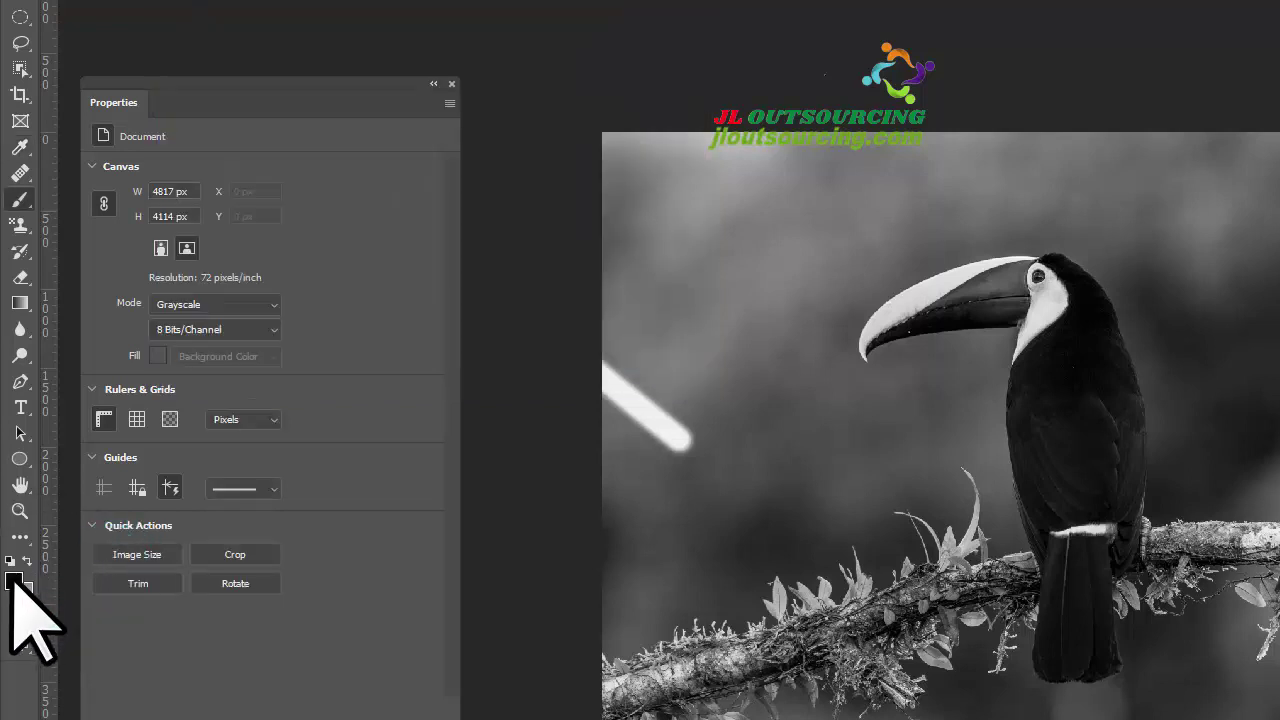
Paint a diagonal near-black brush stroke across the blurred background between the existing white stroke and the toucan
left_click_drag(662, 311, 873, 481)
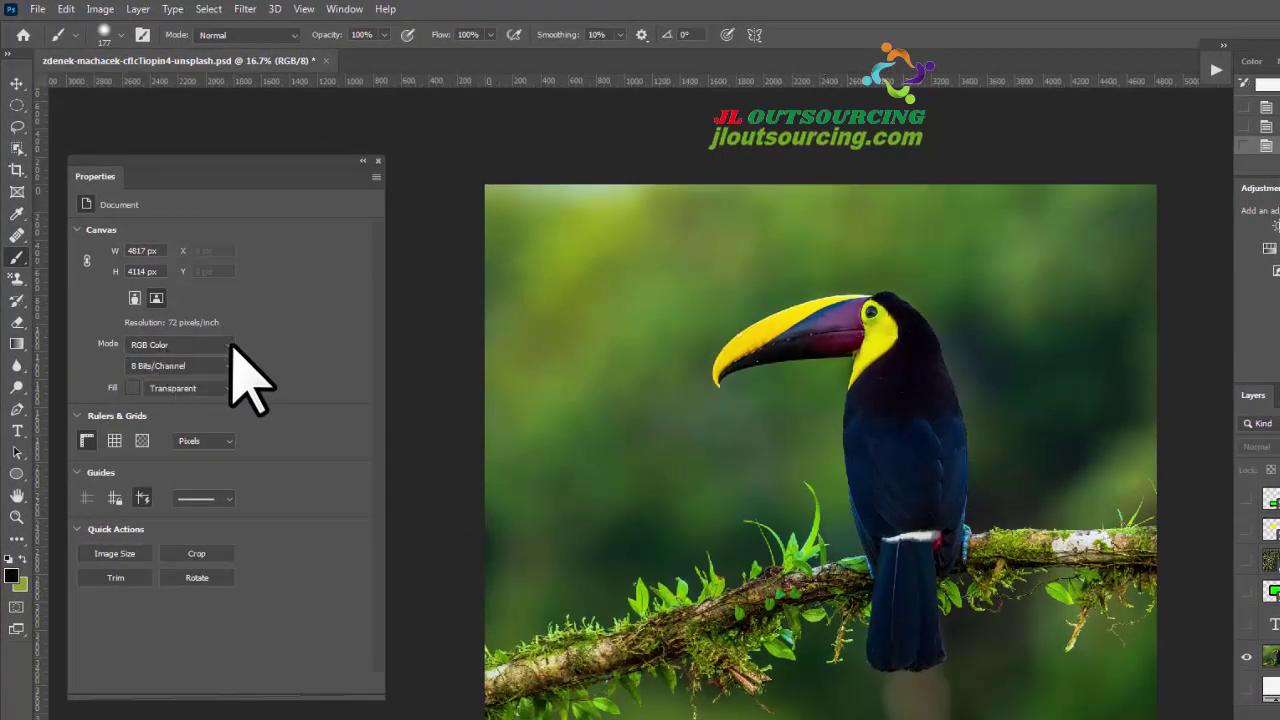
Examine the color mode choices available for the open RGB toucan document without changing its mode
left_click(230, 344)
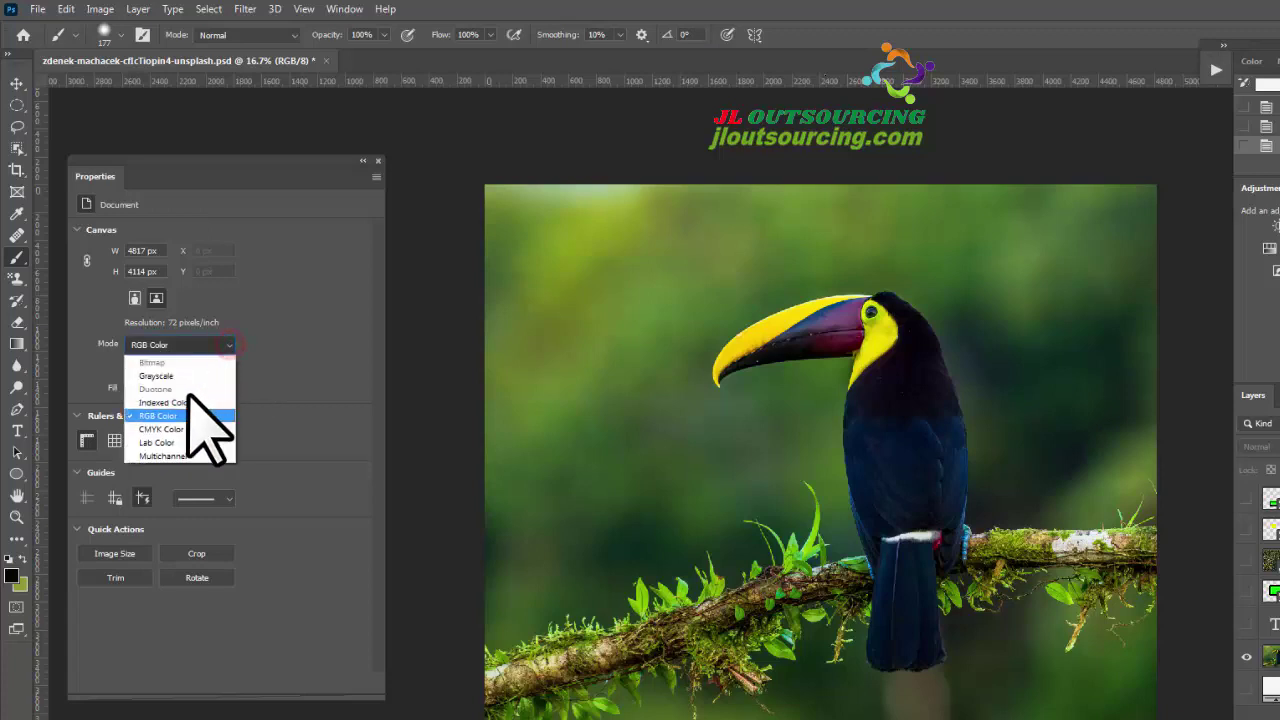
left_click(311, 340)
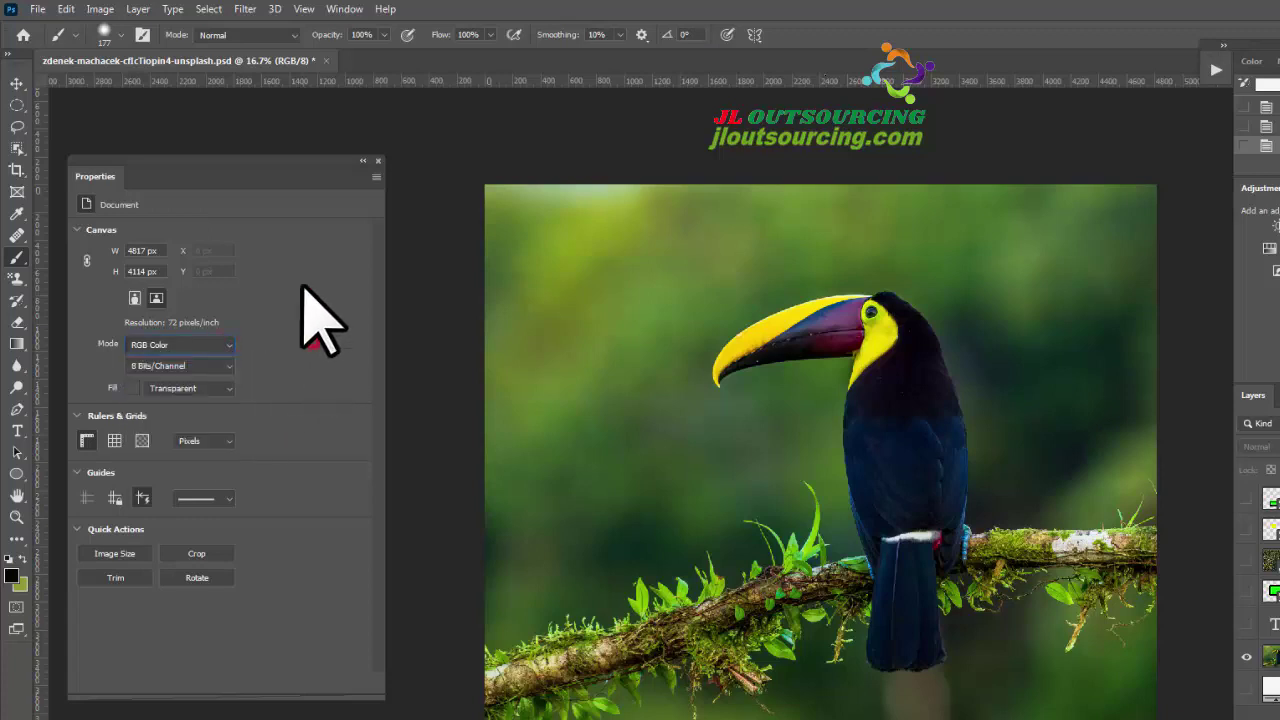
left_click(100, 10)
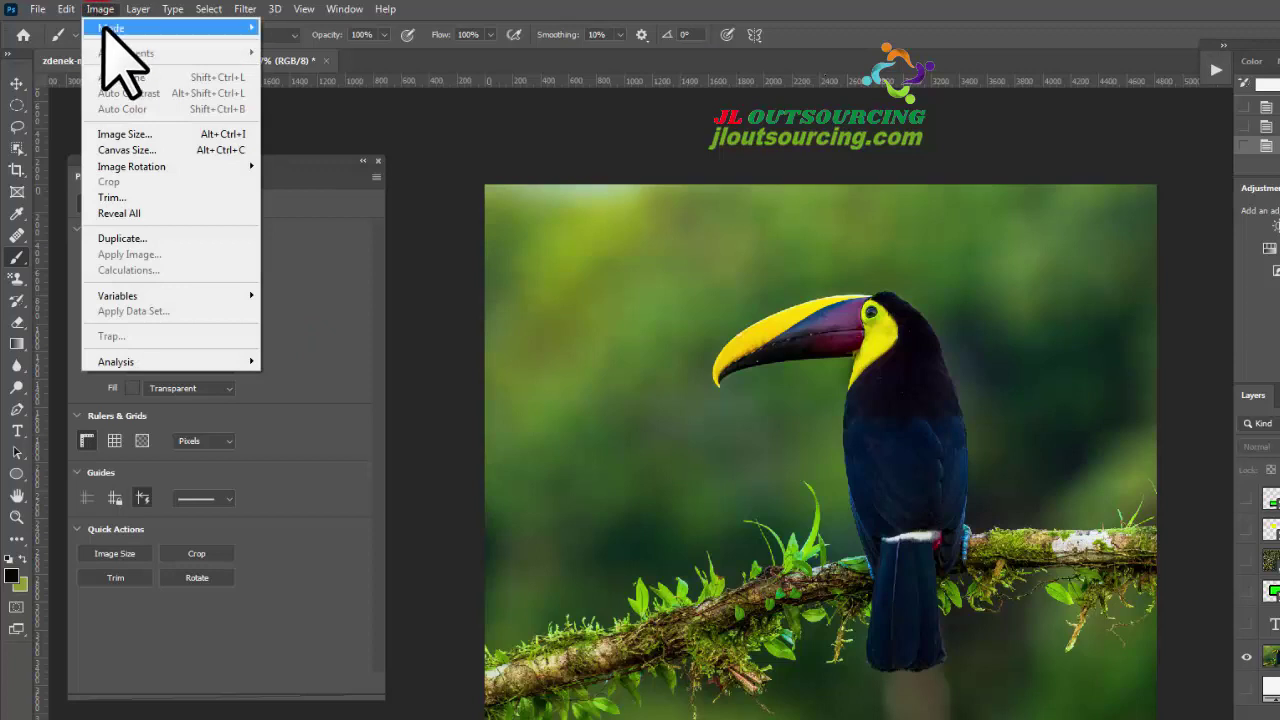
mouse_move(103, 27)
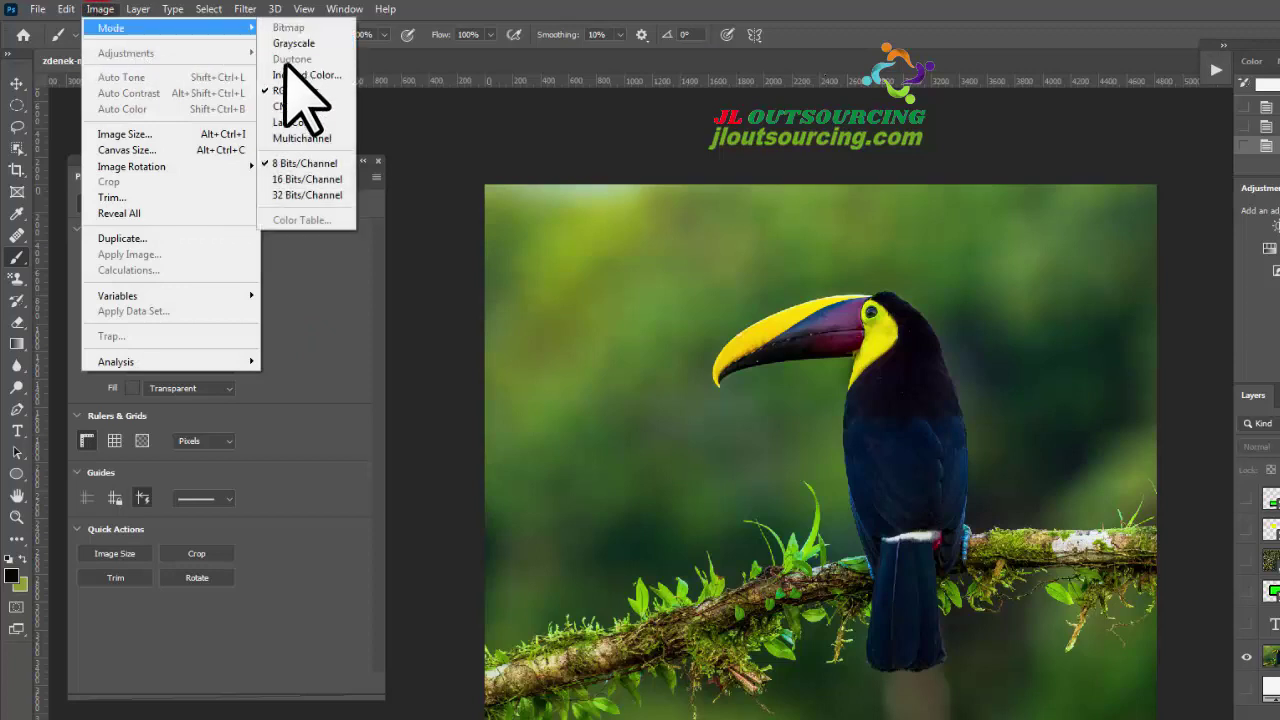
left_click(490, 126)
Open the new document settings and examine the available color modes, keeping Grayscale selected
left_click(36, 9)
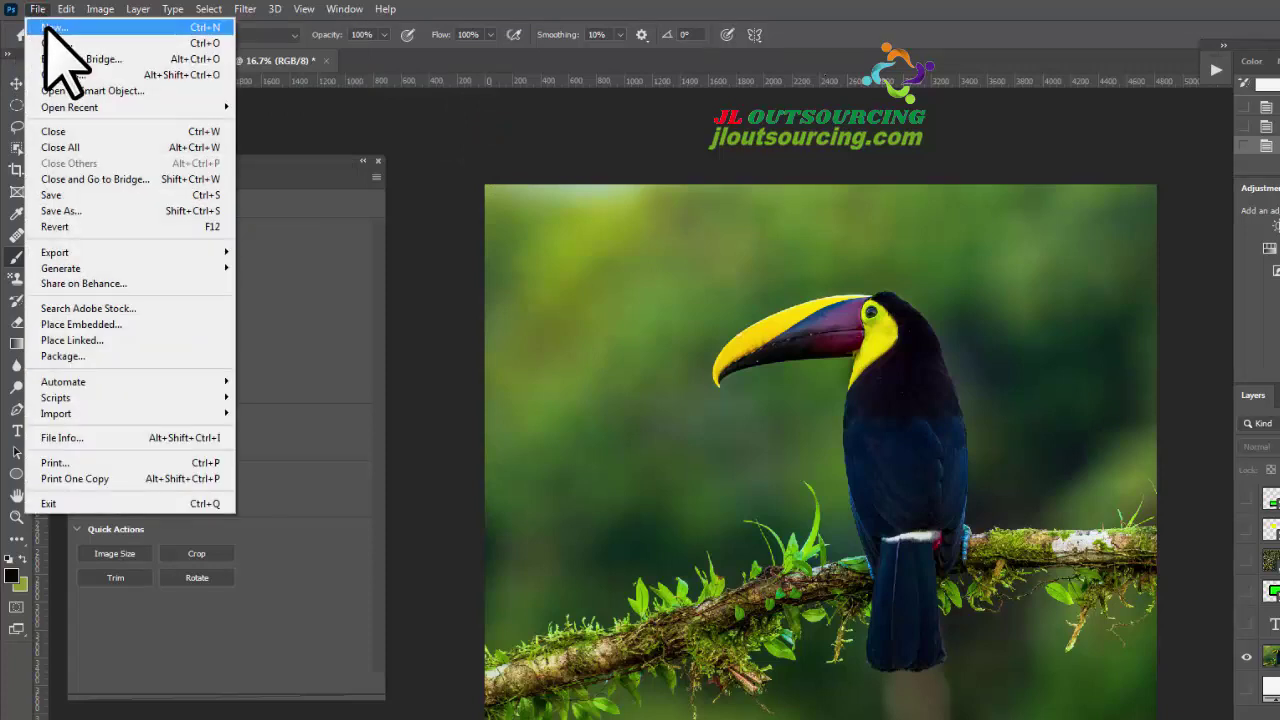
left_click(47, 27)
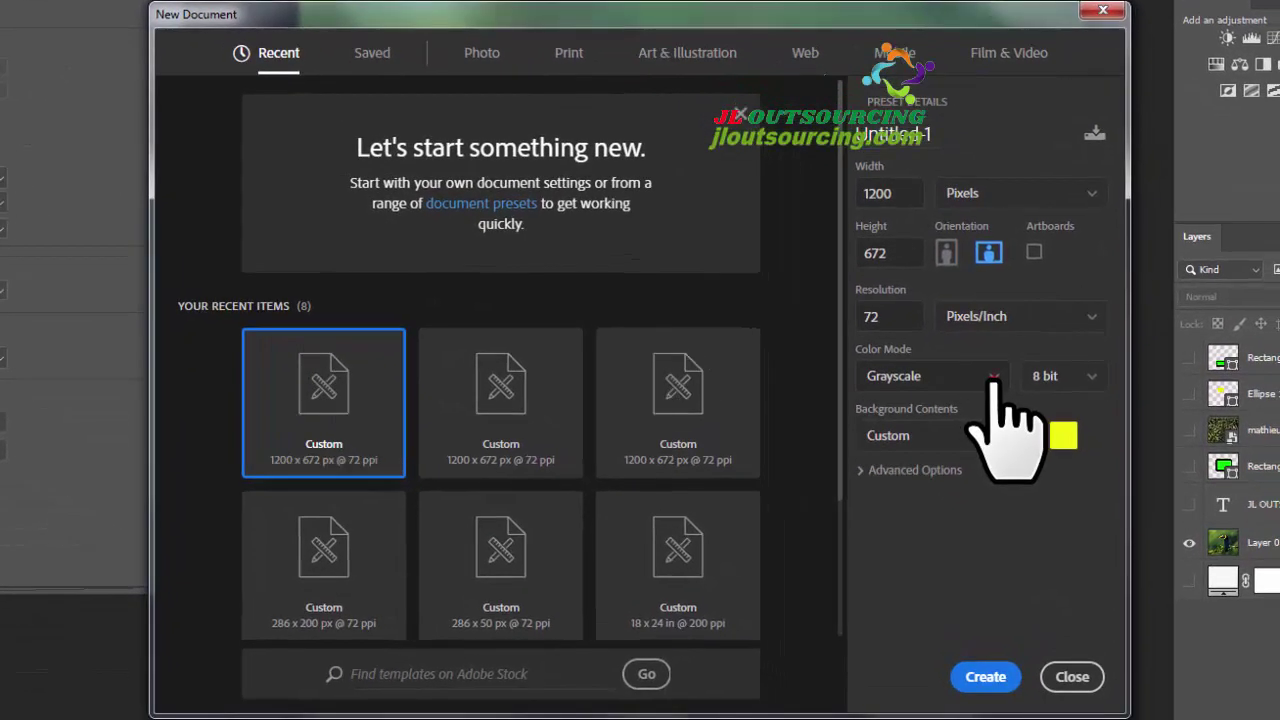
left_click(995, 380)
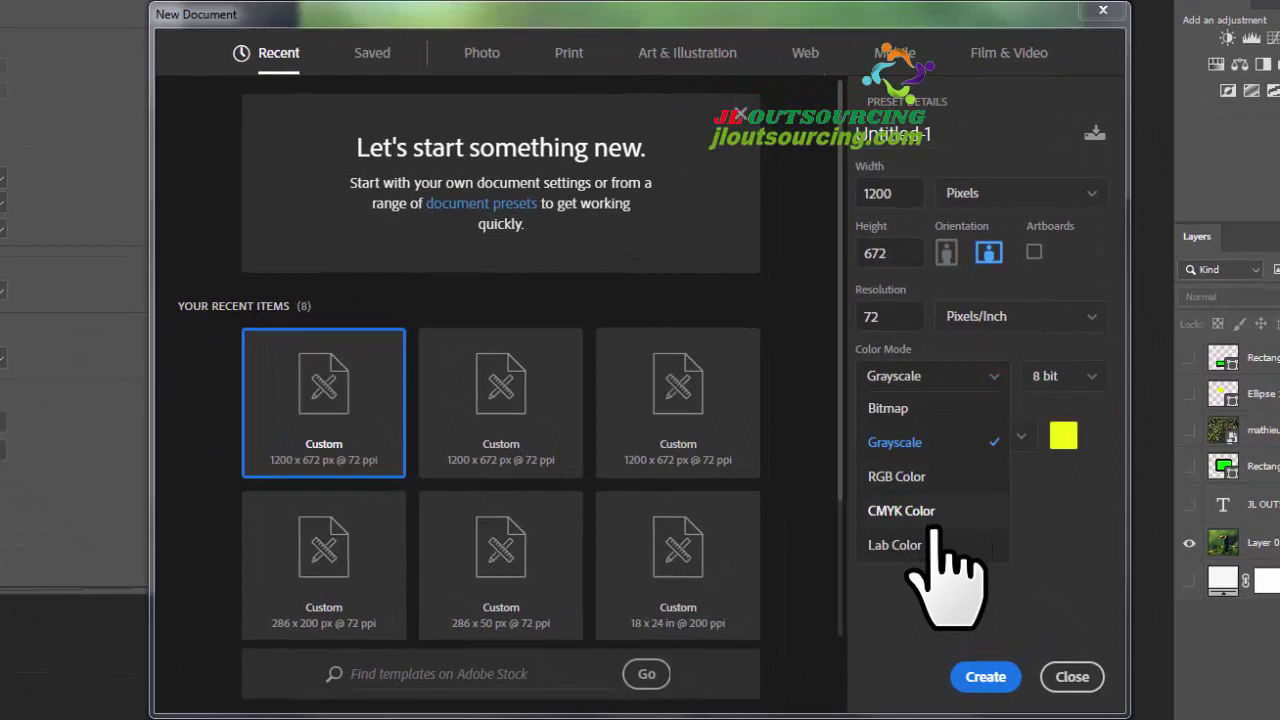
left_click(893, 442)
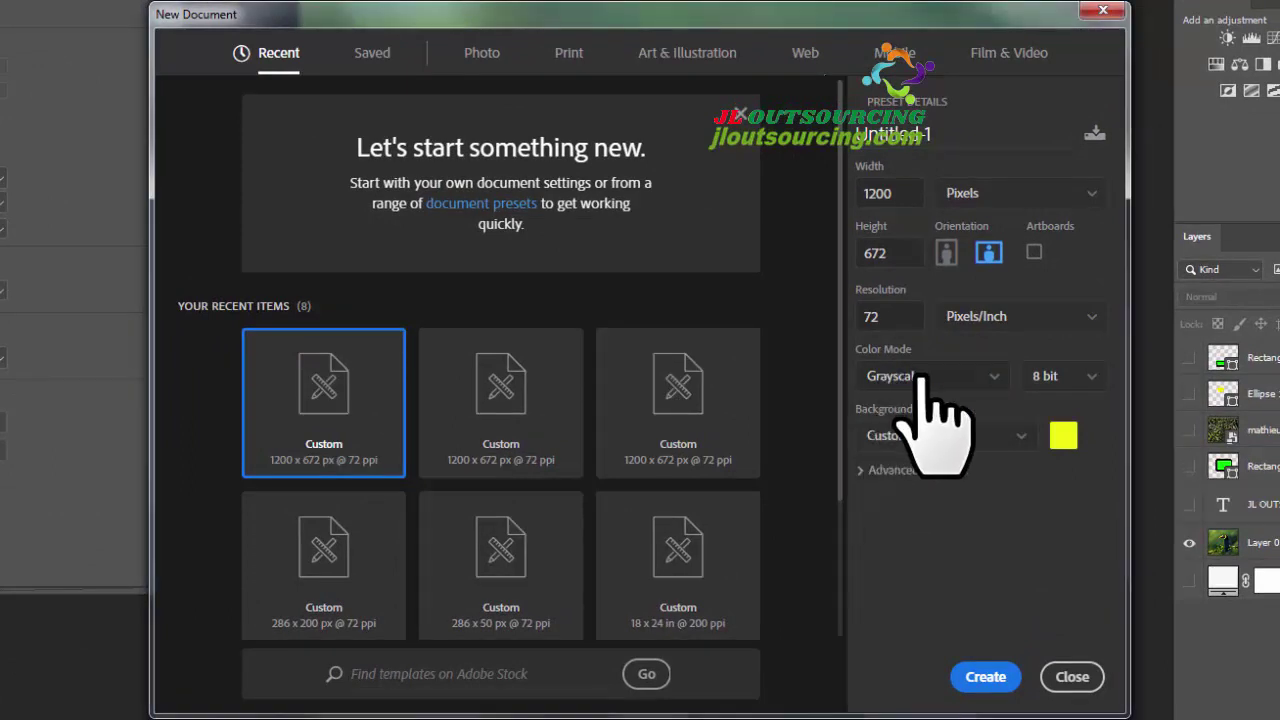
left_click(995, 376)
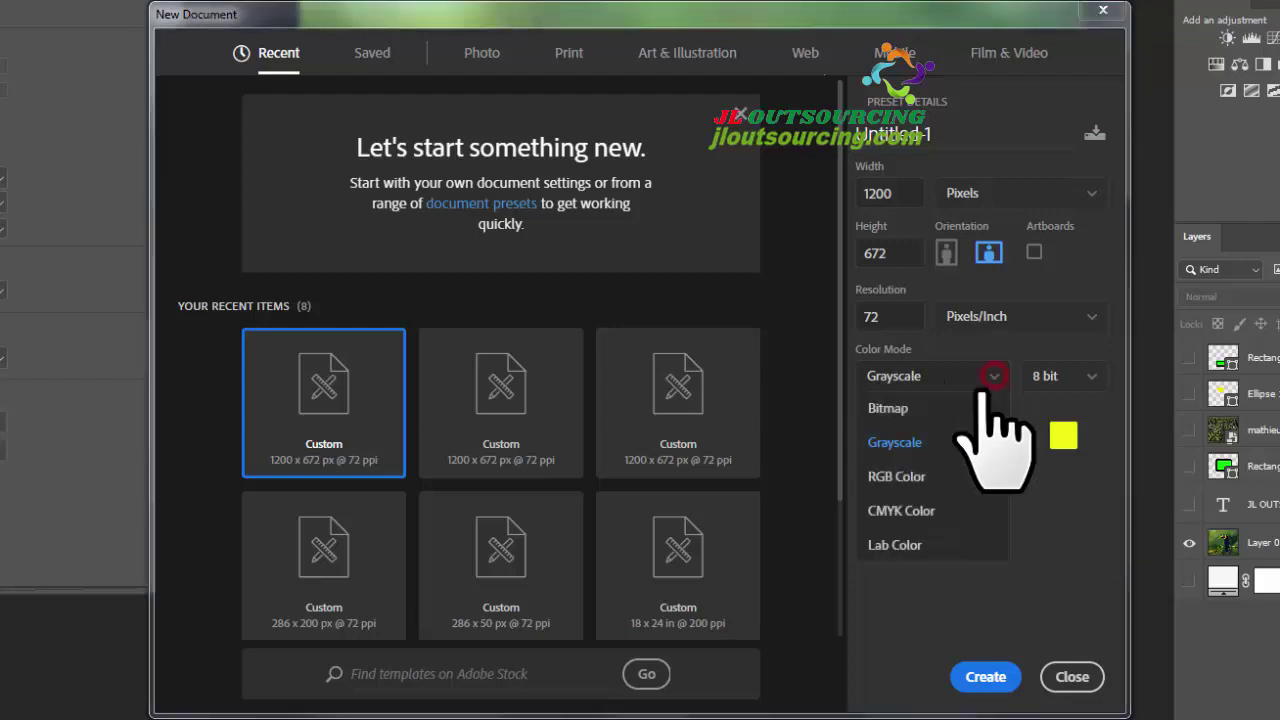
left_click(906, 432)
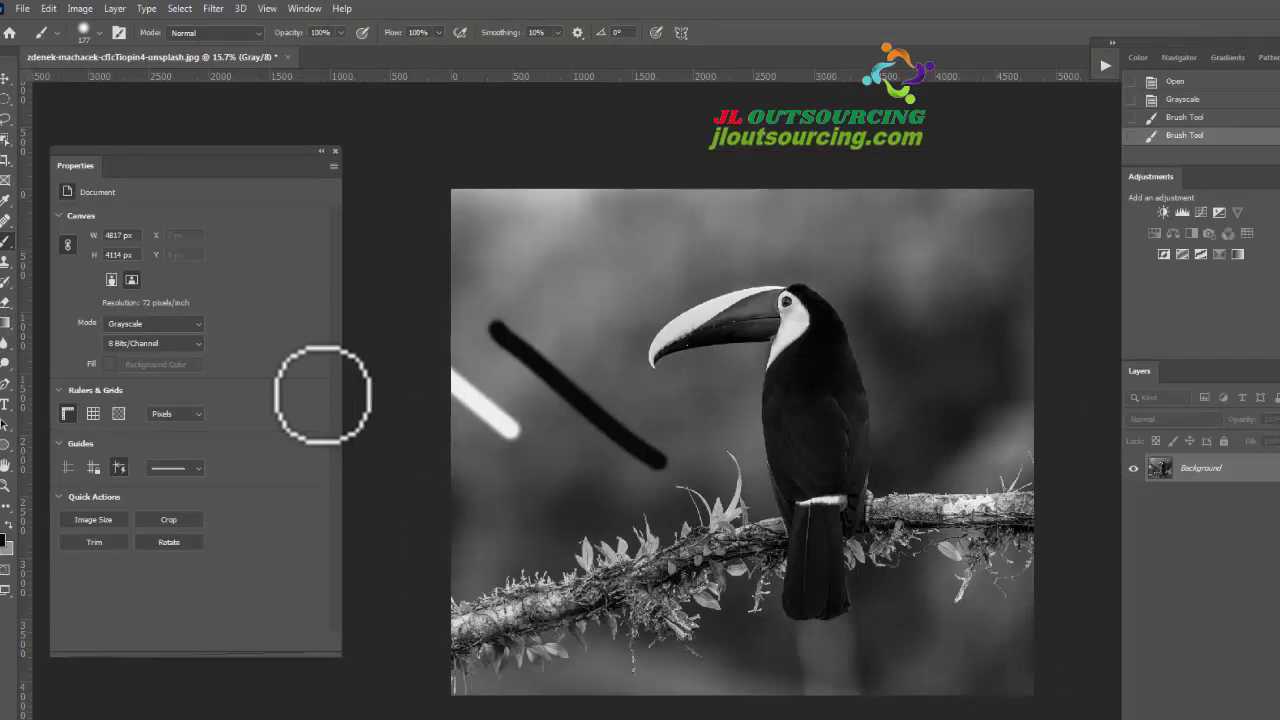
Open the list of color modes for the painted grayscale toucan image
left_click(154, 324)
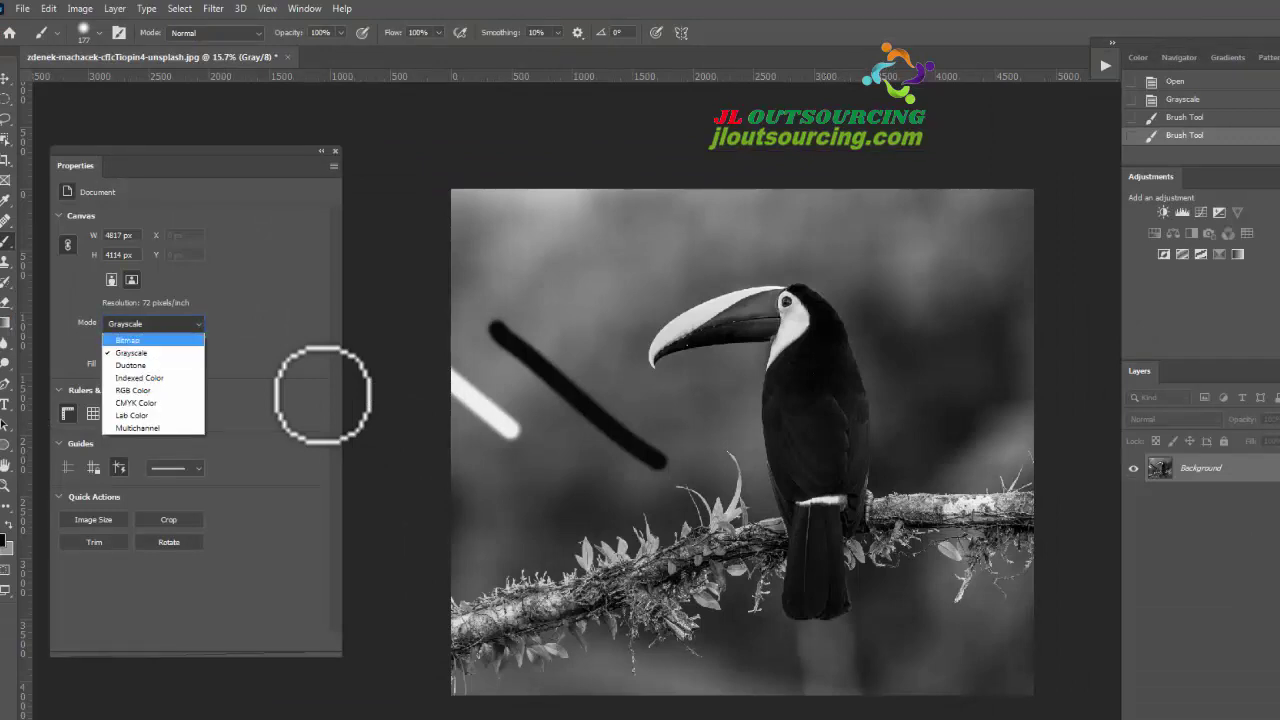